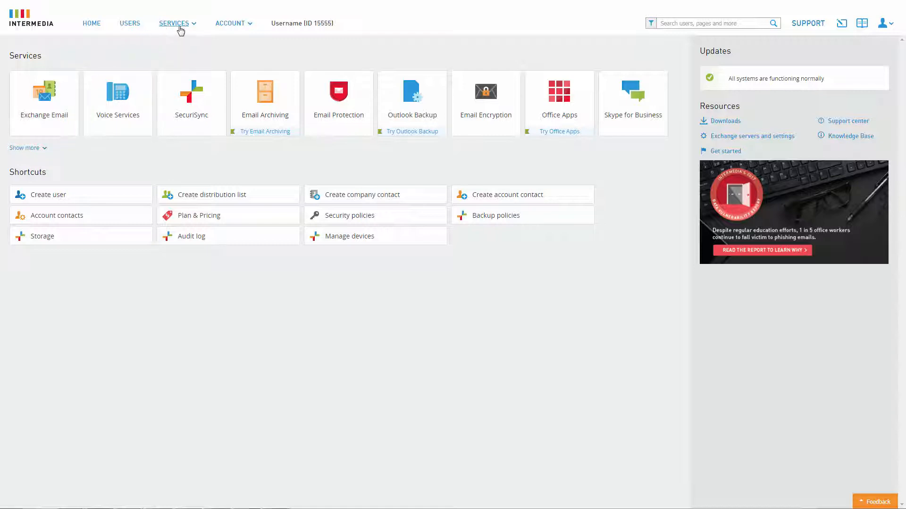
- Open the Auto Attendant section of Voice Services
{"action": "left_click", "coordinate": [193, 34]}
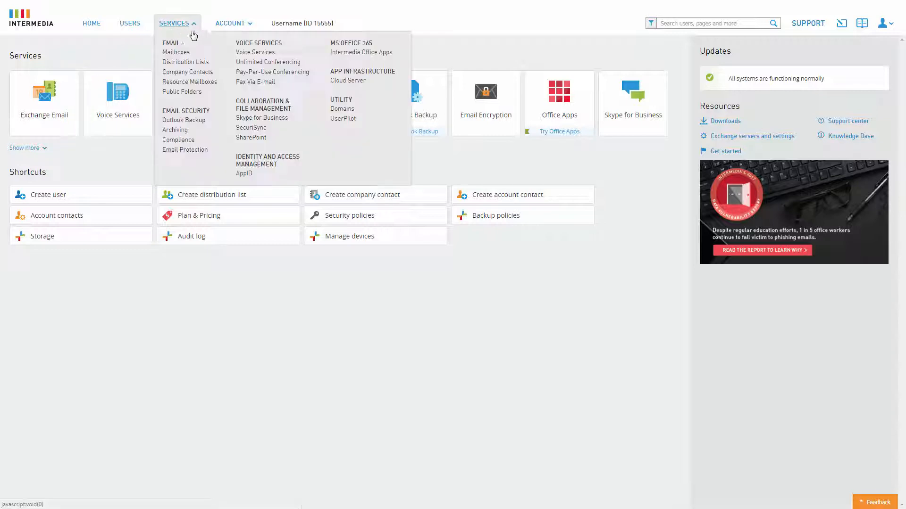
{"action": "left_click", "coordinate": [253, 55]}
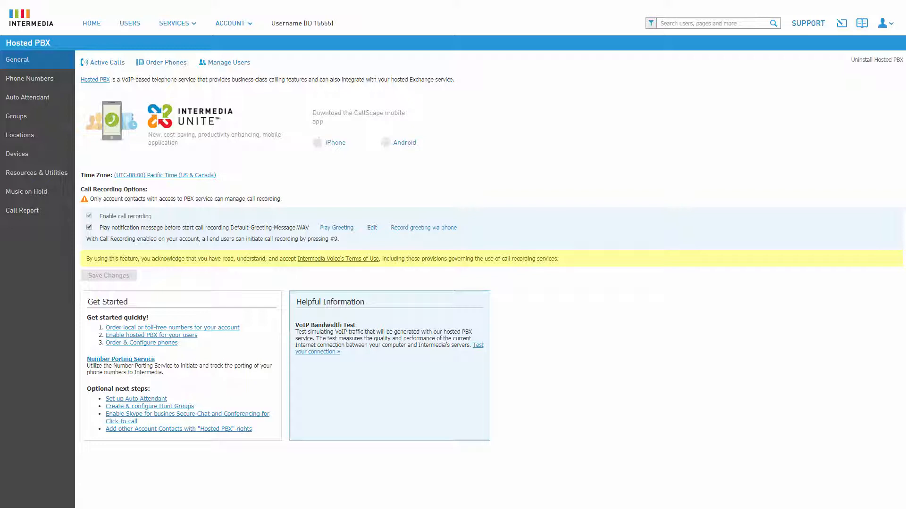
{"action": "left_click", "coordinate": [47, 101]}
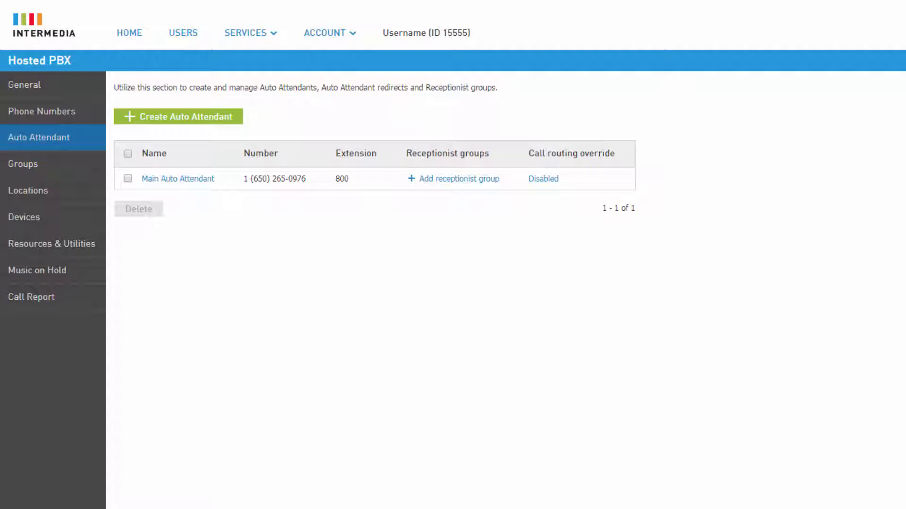
- Create an auto attendant named Customer Support with extension 700 and the preselected local phone number, accepting the charges
{"action": "left_click", "coordinate": [219, 119]}
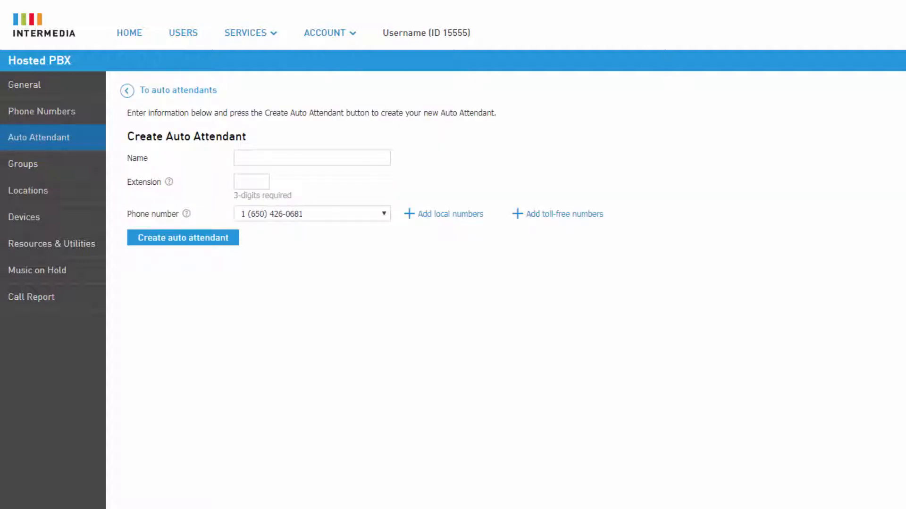
{"action": "left_click", "coordinate": [376, 158]}
{"action": "type", "text": "Customer Support"}
{"action": "left_click", "coordinate": [269, 184]}
{"action": "type", "text": "700"}
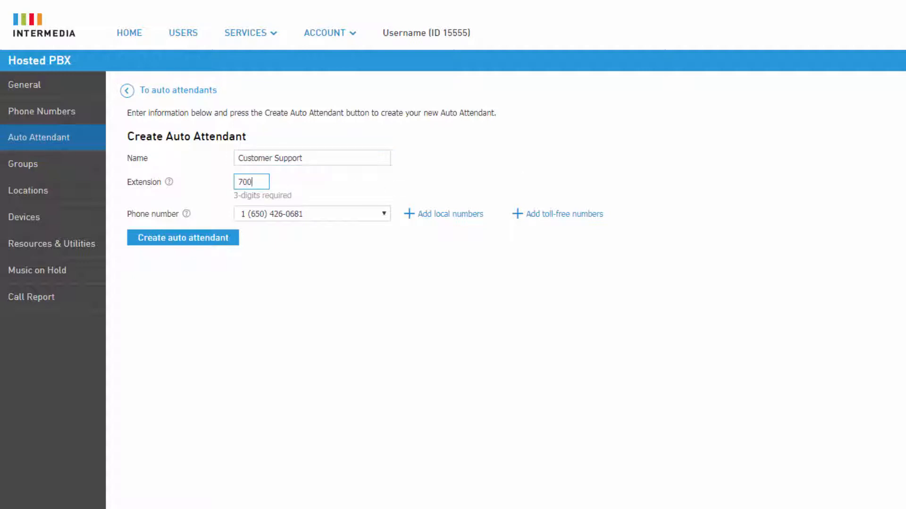
{"action": "left_click", "coordinate": [383, 214]}
{"action": "left_click", "coordinate": [381, 215]}
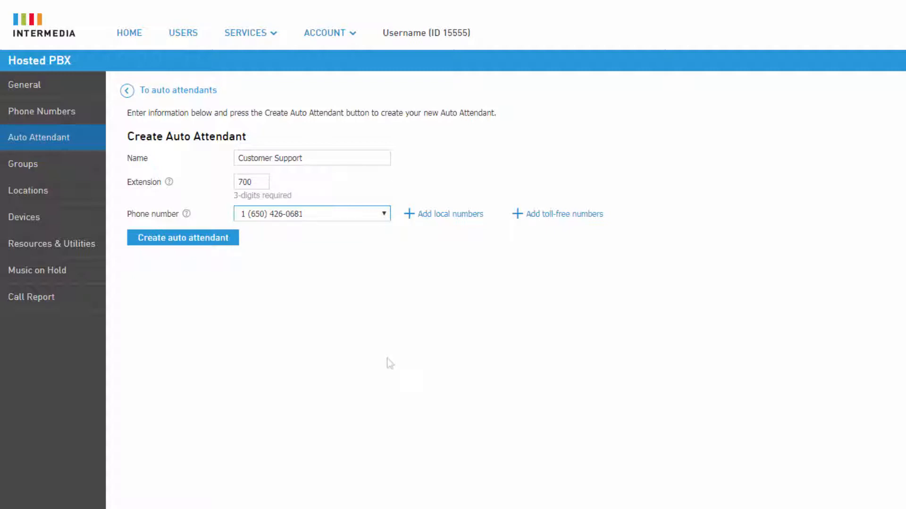
{"action": "left_click", "coordinate": [224, 247]}
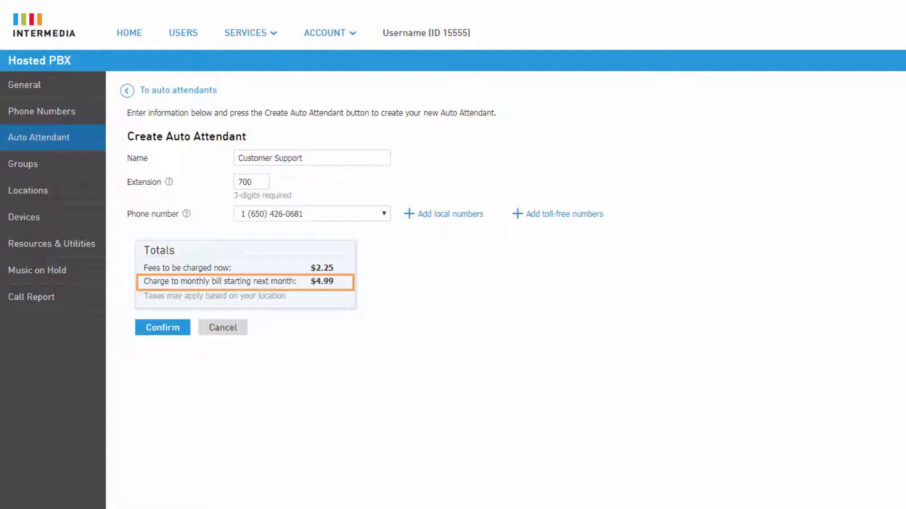
{"action": "left_click", "coordinate": [176, 338]}
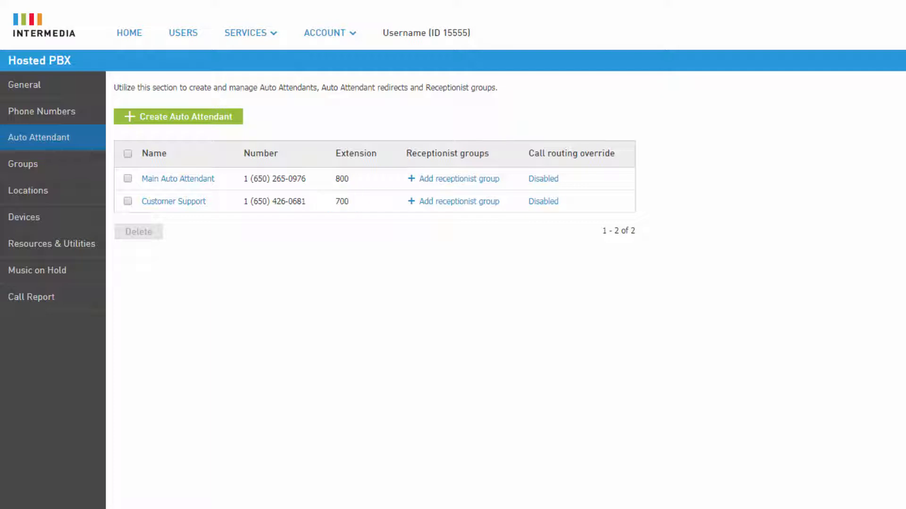
- Assign the first available toll-free number to the Customer Support auto attendant as an additional phone number, accepting the charges
{"action": "left_click", "coordinate": [196, 202]}
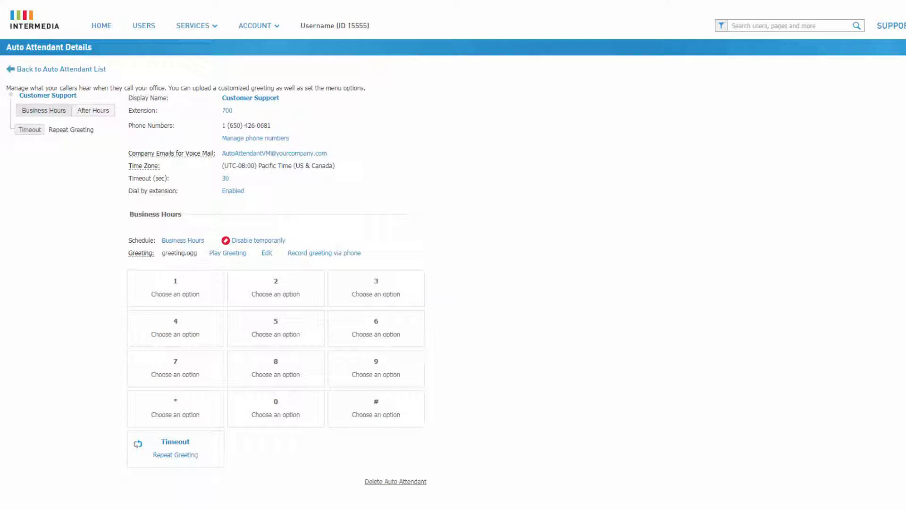
{"action": "left_click", "coordinate": [283, 140]}
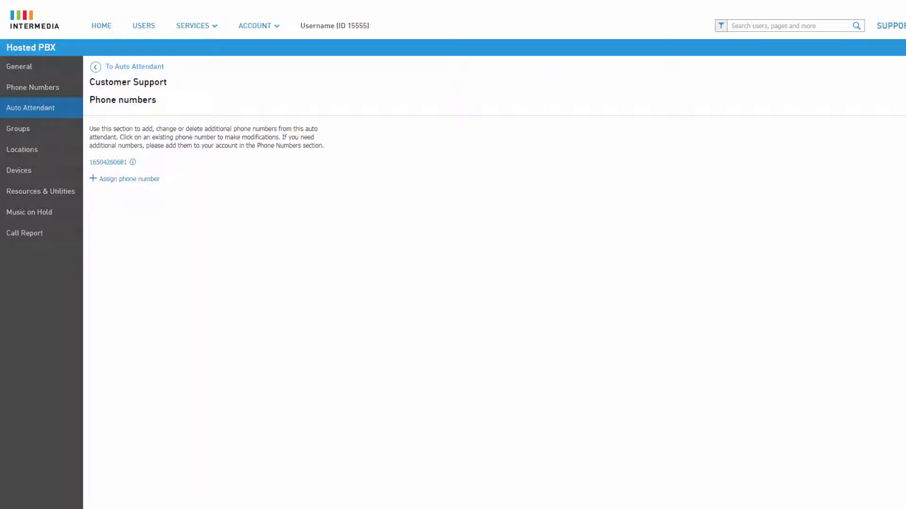
{"action": "left_click", "coordinate": [145, 180]}
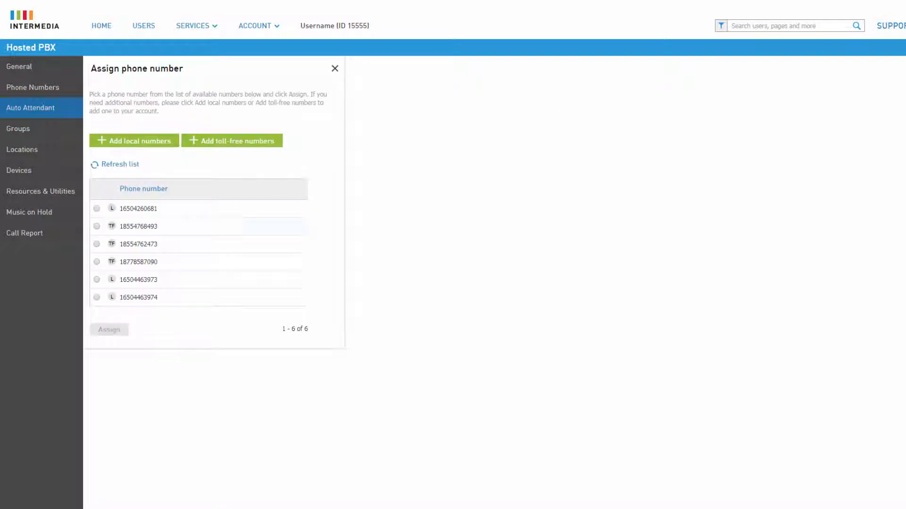
{"action": "left_click", "coordinate": [97, 226]}
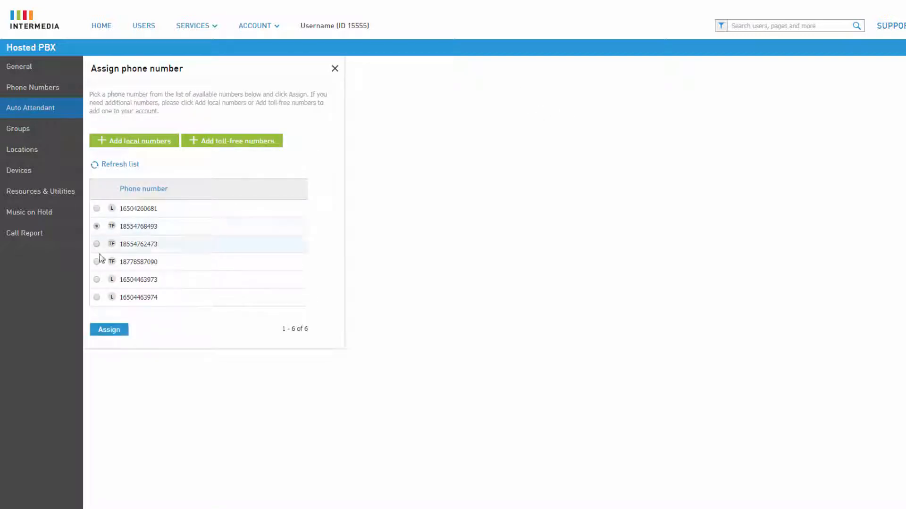
{"action": "left_click", "coordinate": [114, 337]}
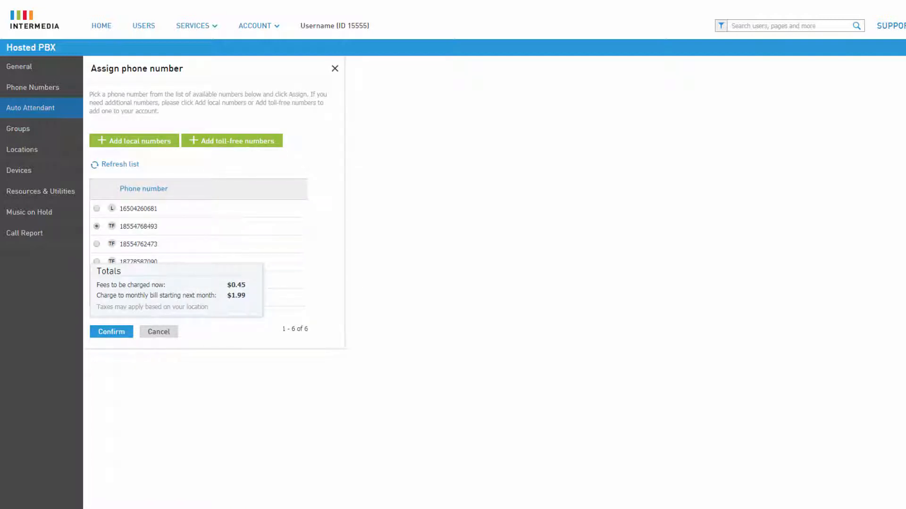
{"action": "left_click", "coordinate": [112, 332]}
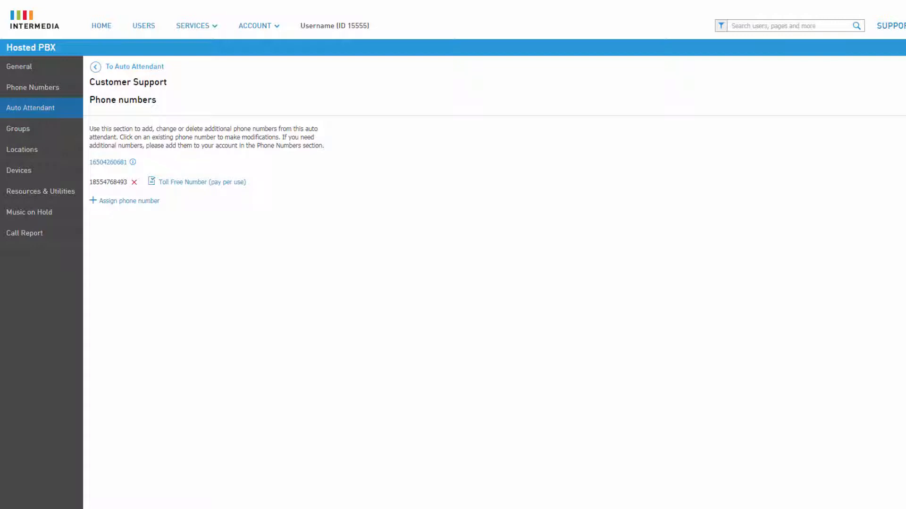
- Examine the plan options for the assigned toll-free number and return to the Customer Support auto attendant details
{"action": "left_click", "coordinate": [259, 186]}
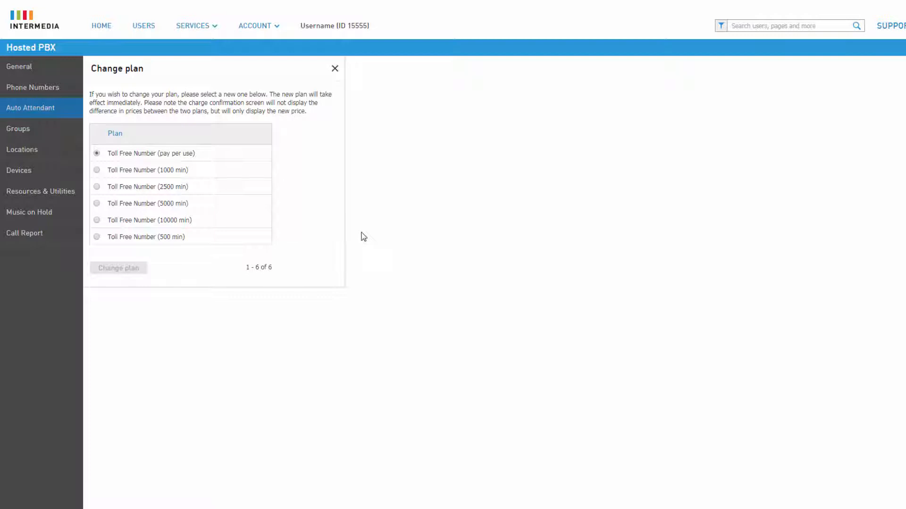
{"action": "left_click", "coordinate": [335, 69]}
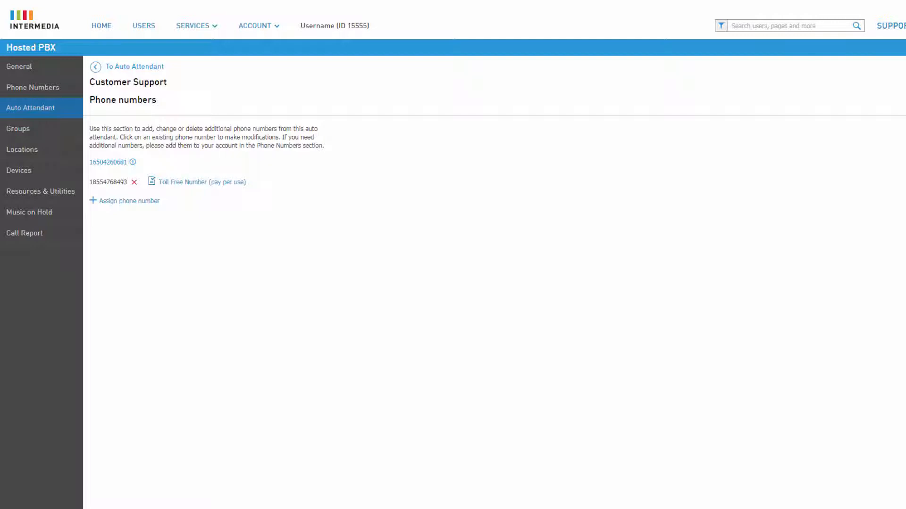
{"action": "left_click", "coordinate": [158, 69]}
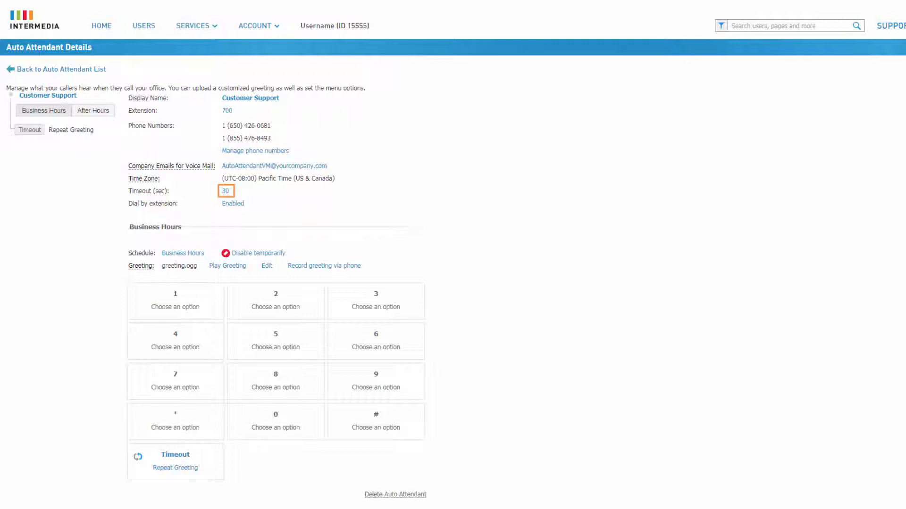
- Examine the timeout duration setting and the actions available for the Timeout key without saving any changes
{"action": "left_click", "coordinate": [225, 190]}
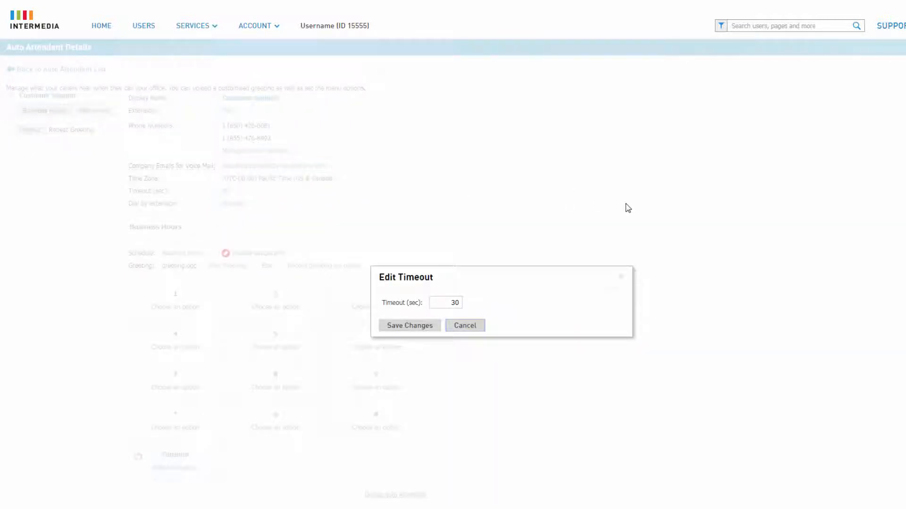
{"action": "left_click", "coordinate": [620, 277]}
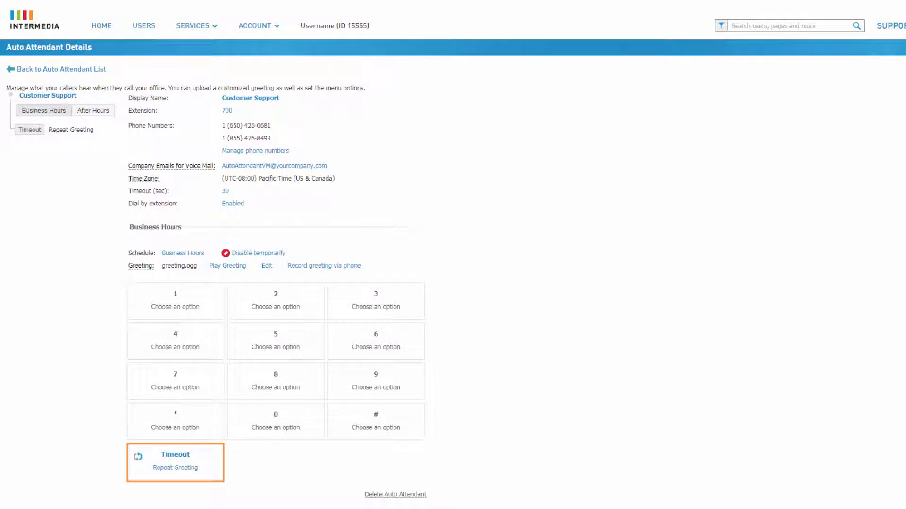
{"action": "left_click", "coordinate": [187, 461]}
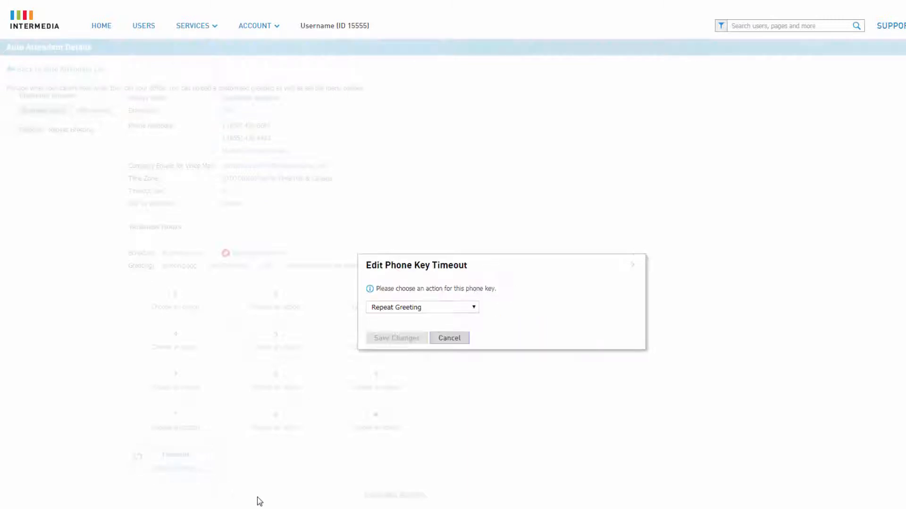
{"action": "left_click", "coordinate": [473, 308]}
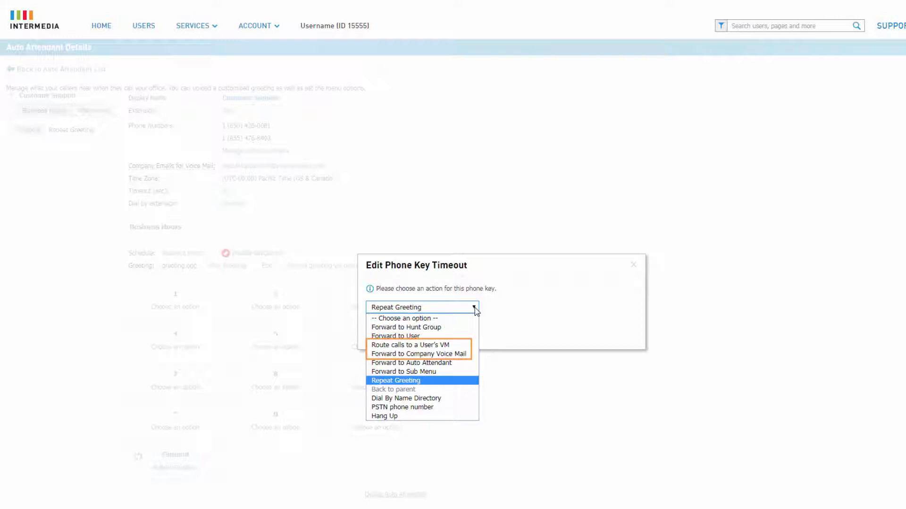
{"action": "left_click", "coordinate": [474, 309]}
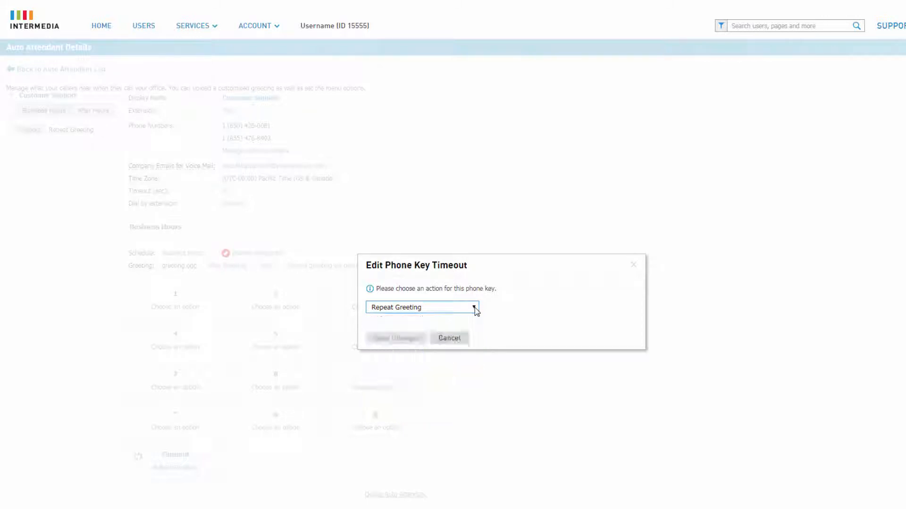
{"action": "left_click", "coordinate": [636, 271]}
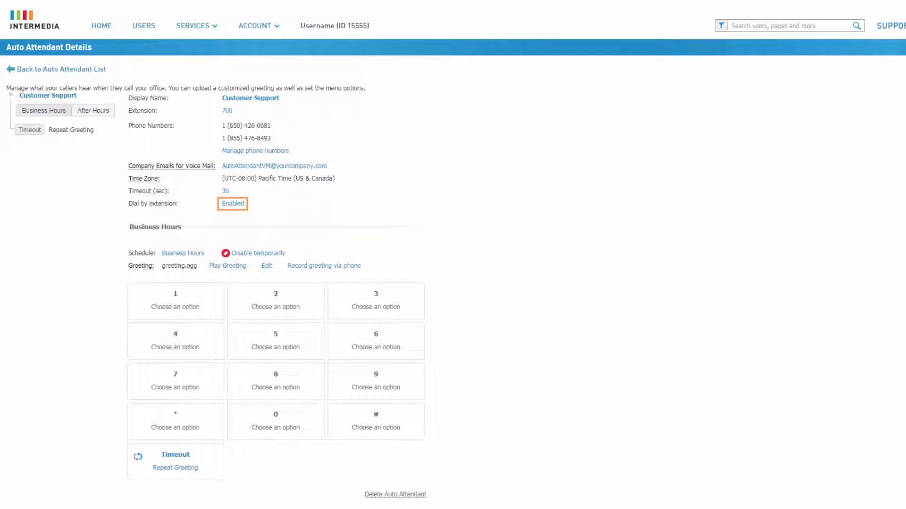
- Check the Dial by extension setting and play the current business hours greeting
{"action": "left_click", "coordinate": [237, 206]}
{"action": "left_click", "coordinate": [243, 205]}
{"action": "left_click", "coordinate": [228, 266]}
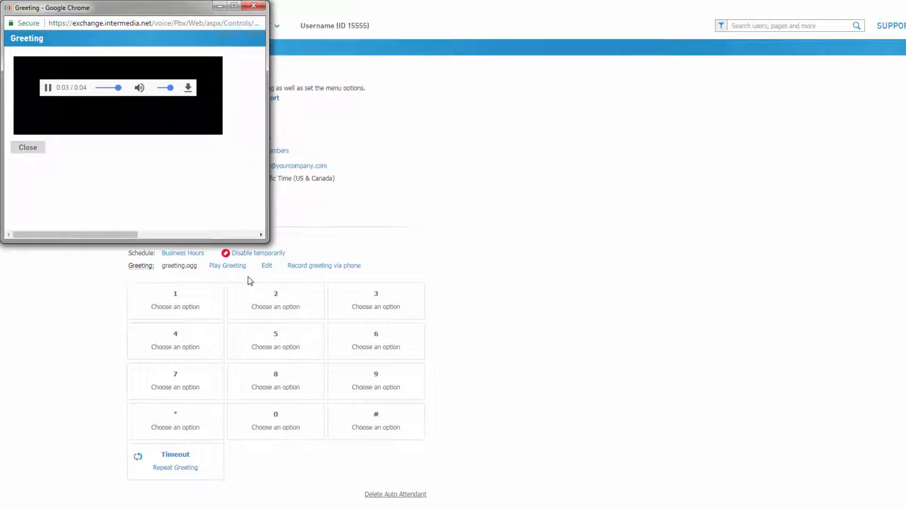
{"action": "left_click", "coordinate": [254, 6]}
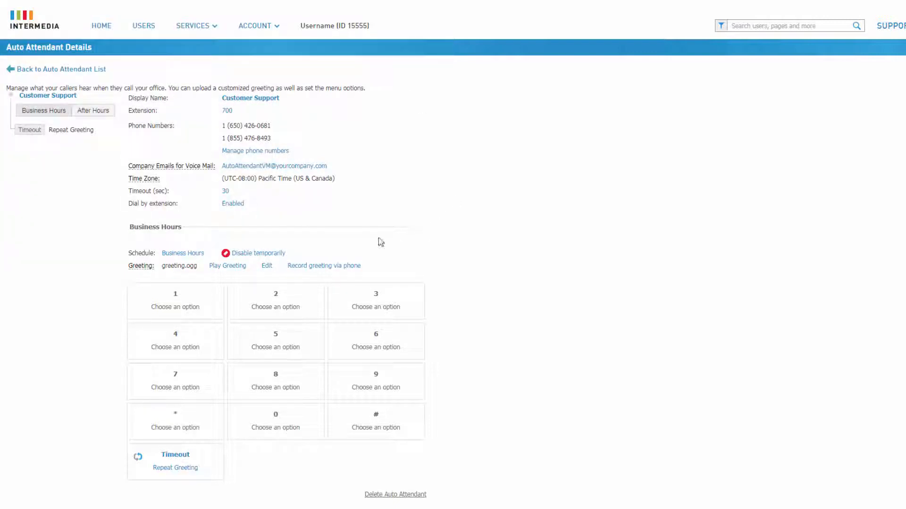
- Examine the file requirements for uploading a greeting and the instructions for recording one via phone
{"action": "left_click", "coordinate": [267, 267]}
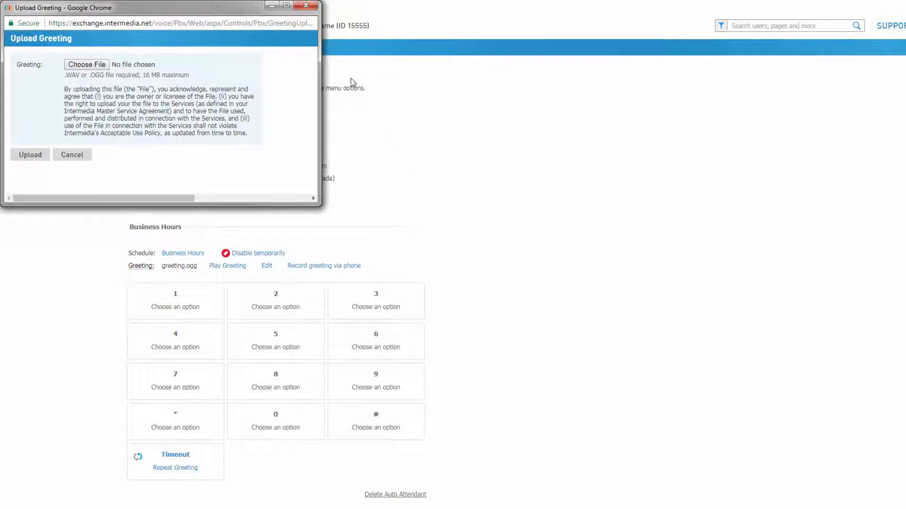
{"action": "left_click", "coordinate": [306, 6]}
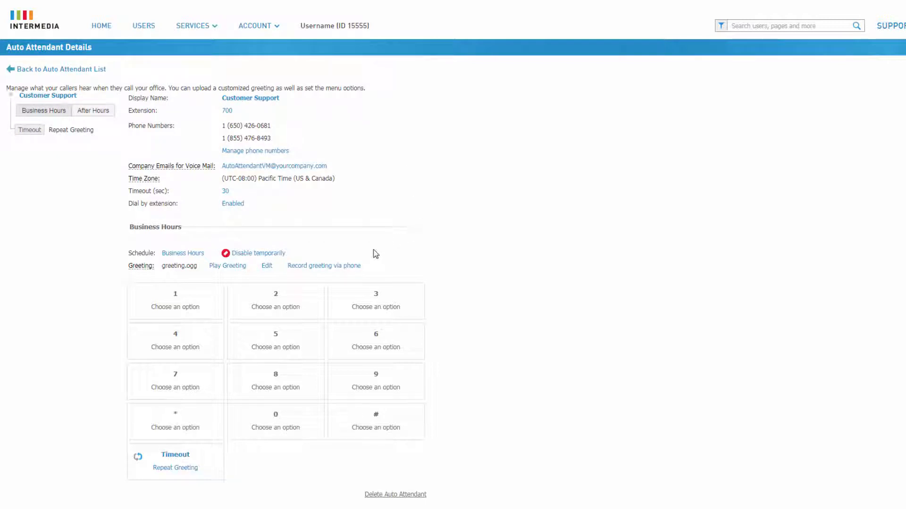
{"action": "left_click", "coordinate": [355, 266]}
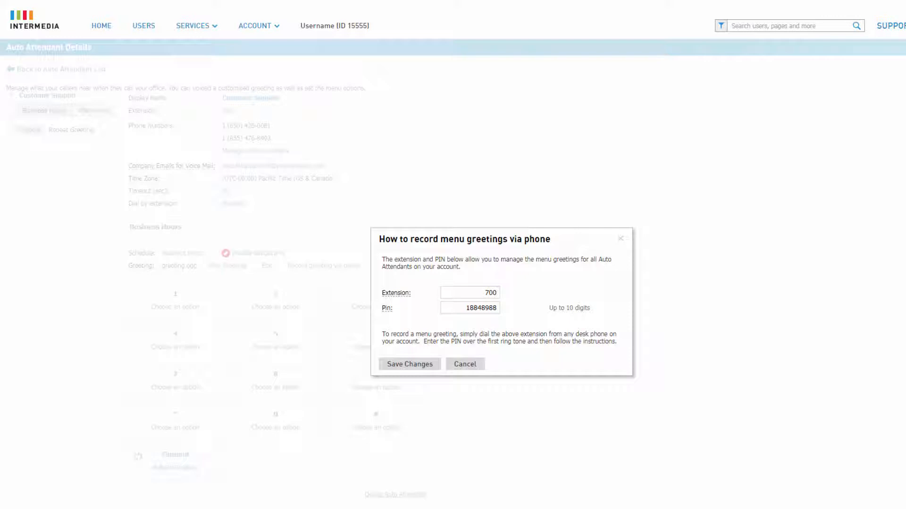
{"action": "left_click", "coordinate": [622, 239]}
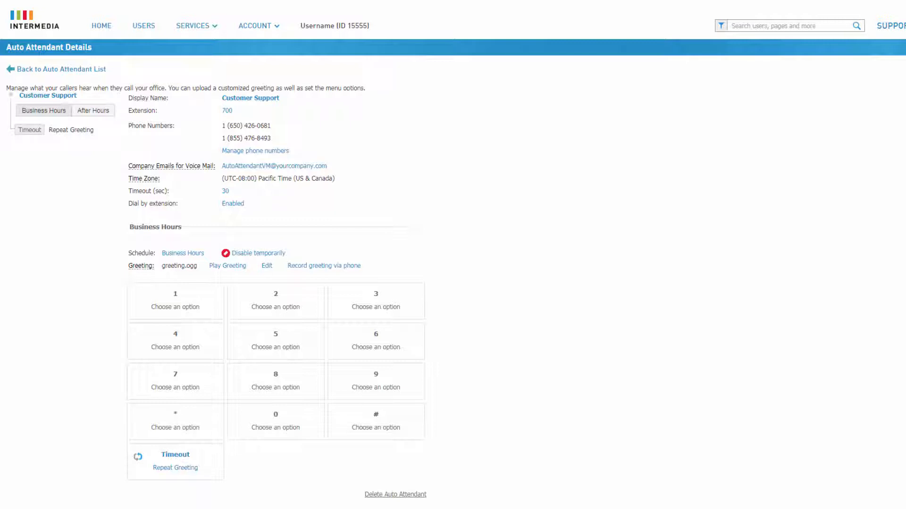
- Set phone key 1 to forward to a new sub menu named Support Request Type, and open that sub menu
{"action": "left_click", "coordinate": [192, 307]}
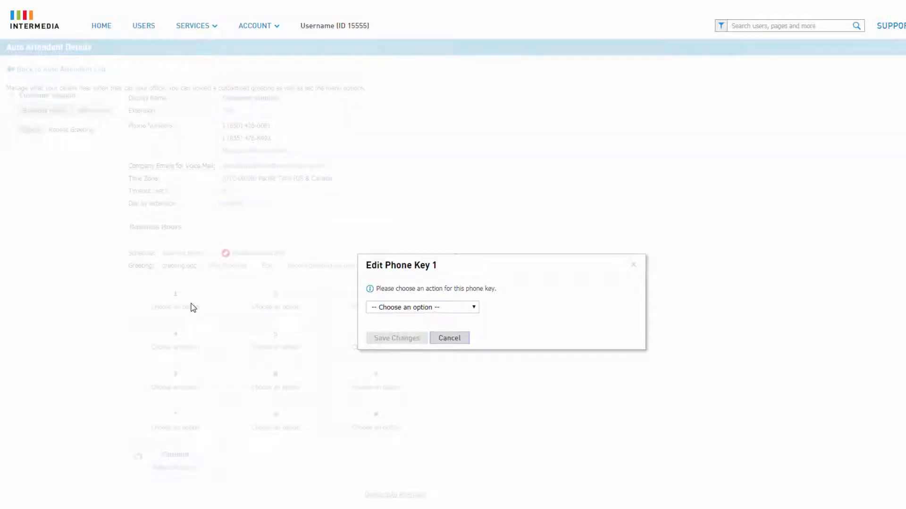
{"action": "left_click", "coordinate": [473, 310]}
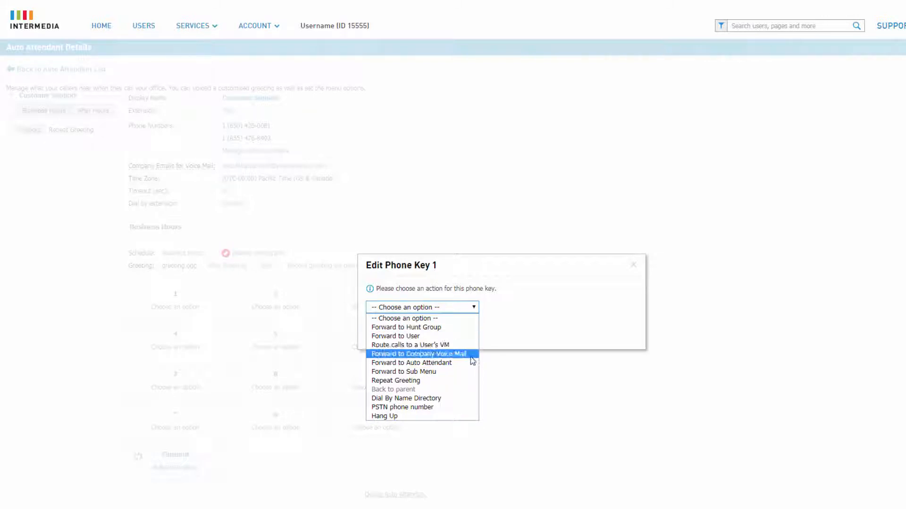
{"action": "left_click", "coordinate": [470, 372]}
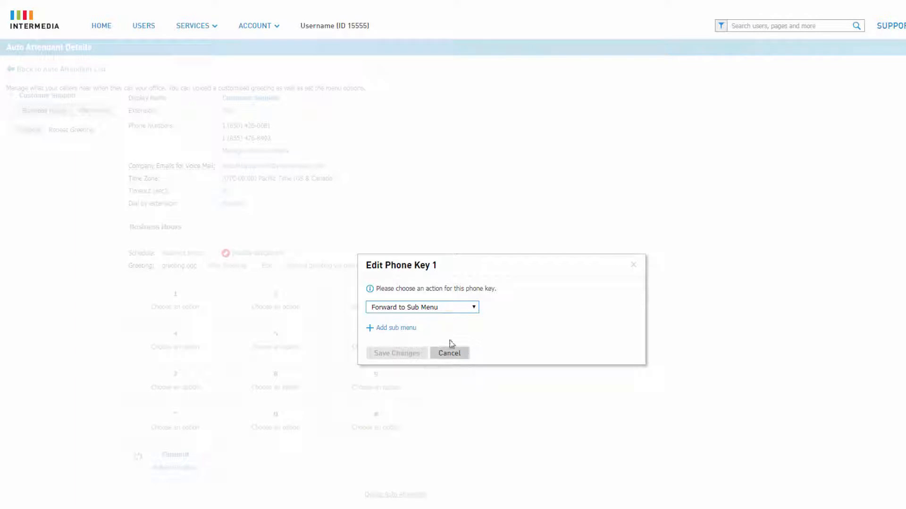
{"action": "left_click", "coordinate": [411, 329]}
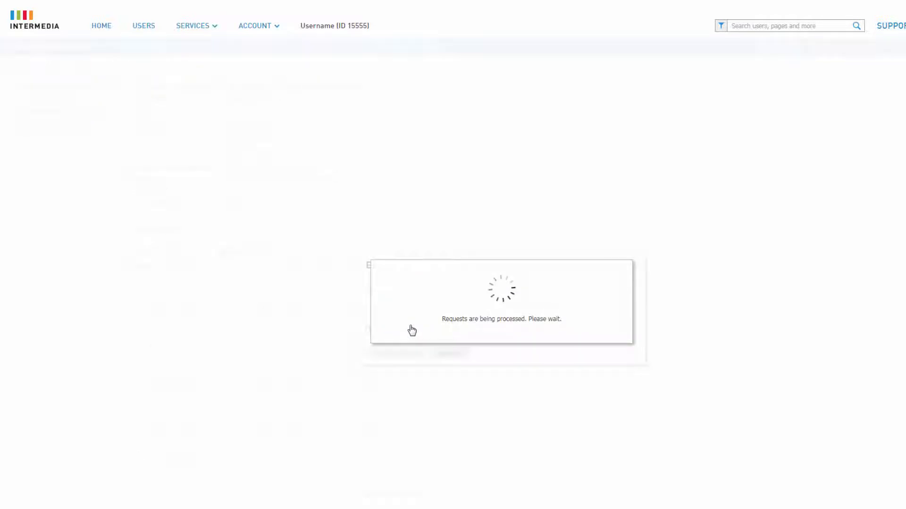
{"action": "left_click", "coordinate": [420, 299]}
{"action": "type", "text": "Support Request Type"}
{"action": "left_click", "coordinate": [422, 329]}
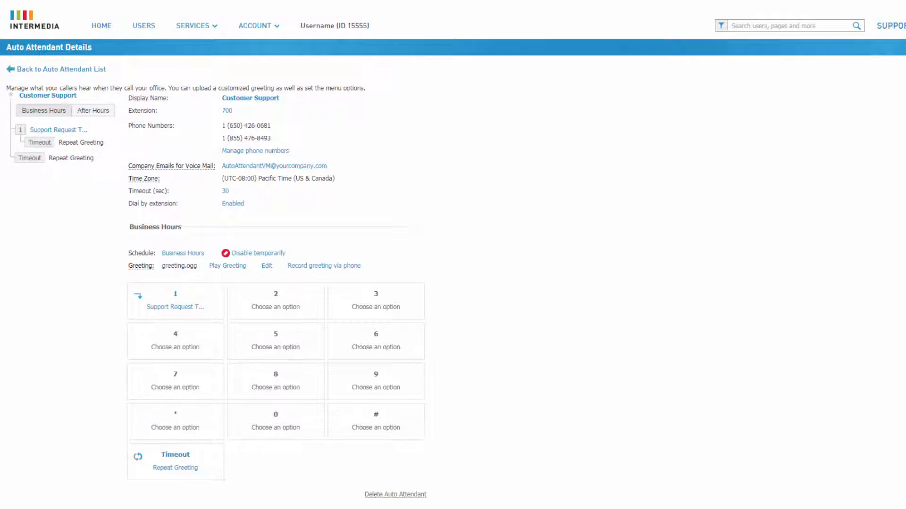
{"action": "left_click", "coordinate": [71, 132]}
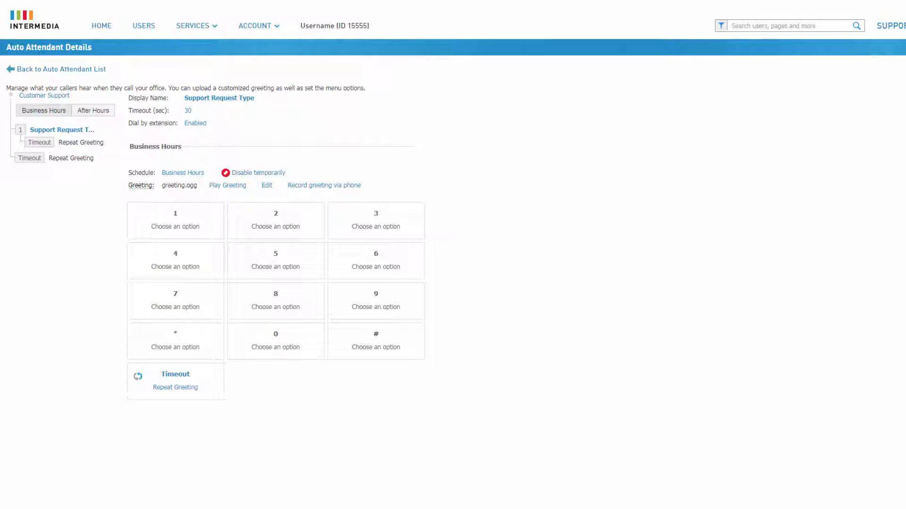
- Set phone key 1 of the Support Request Type sub menu to forward to the Customer Service hunt group
{"action": "left_click", "coordinate": [175, 225]}
{"action": "left_click", "coordinate": [436, 308]}
{"action": "left_click", "coordinate": [406, 327]}
{"action": "left_click", "coordinate": [530, 307]}
{"action": "left_click", "coordinate": [530, 336]}
{"action": "left_click", "coordinate": [411, 339]}
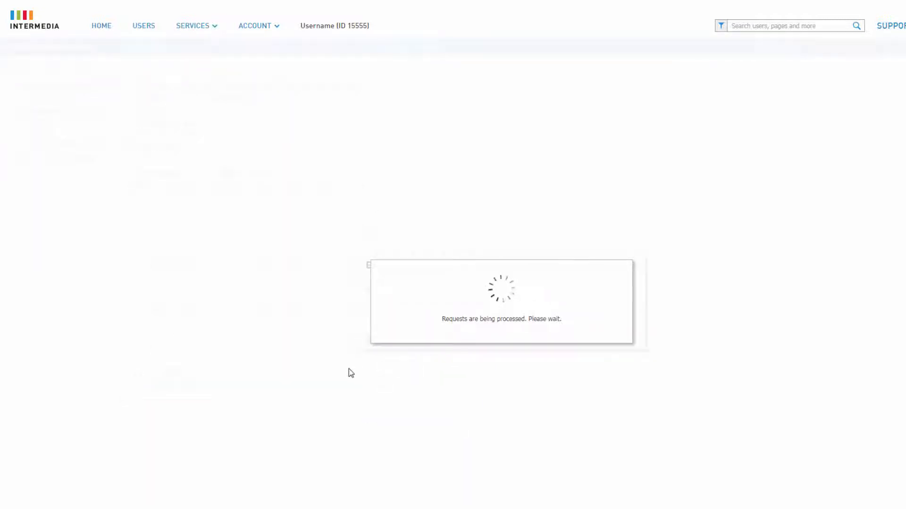
- Set phone key 2 of the sub menu to forward to the Technical Support hunt group
{"action": "left_click", "coordinate": [281, 226]}
{"action": "left_click", "coordinate": [427, 308]}
{"action": "left_click", "coordinate": [405, 325]}
{"action": "left_click", "coordinate": [523, 314]}
{"action": "left_click", "coordinate": [533, 326]}
{"action": "left_click", "coordinate": [412, 340]}
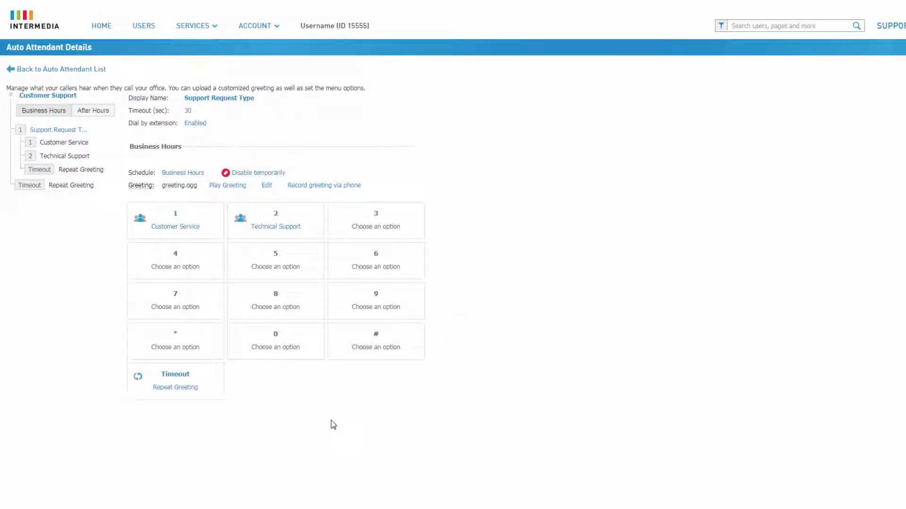
- Set phone key 3 of the sub menu to the Back to parent action and save it
{"action": "left_click", "coordinate": [399, 222]}
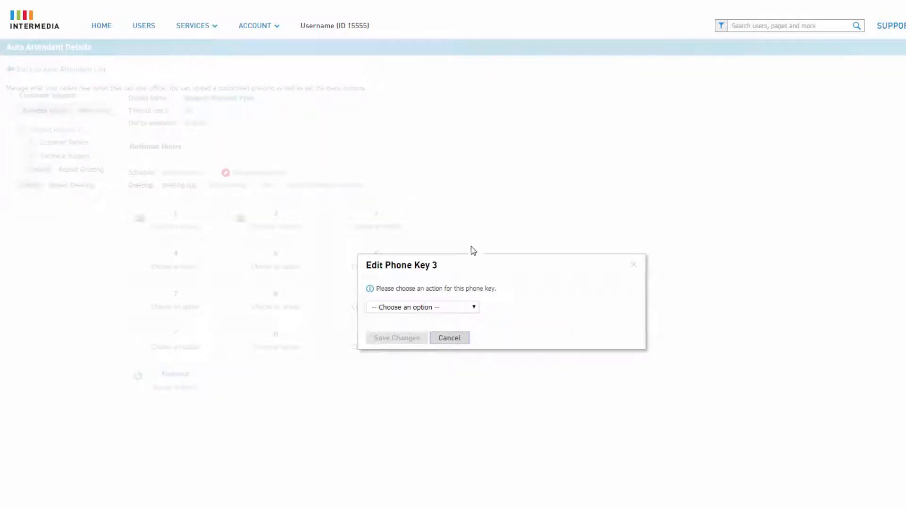
{"action": "left_click", "coordinate": [473, 308]}
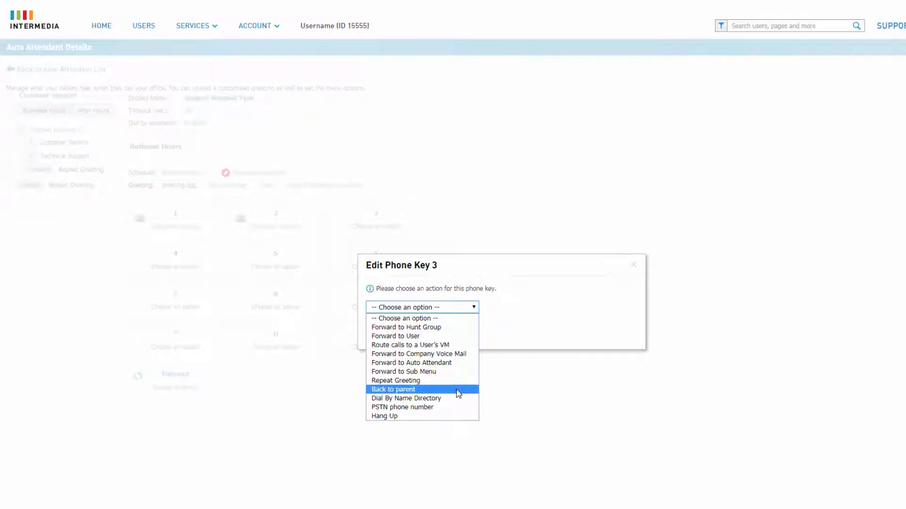
{"action": "left_click", "coordinate": [458, 389]}
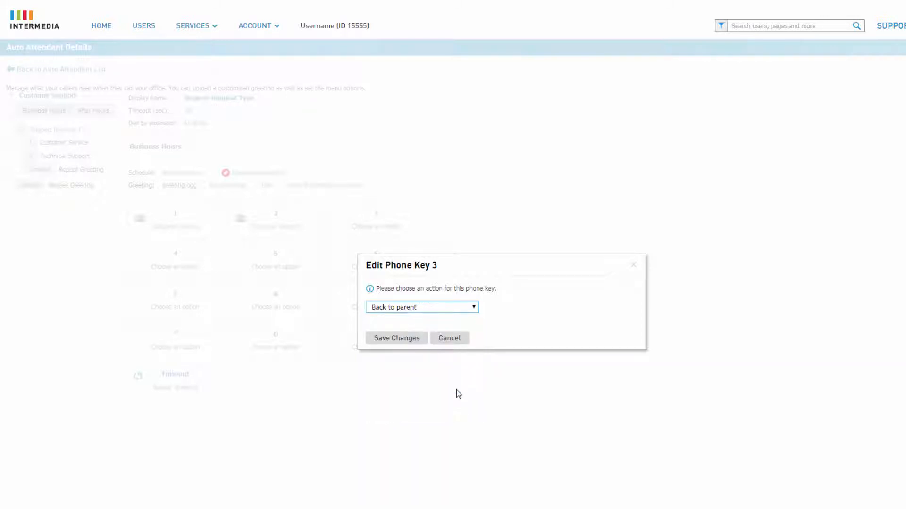
{"action": "left_click", "coordinate": [415, 339]}
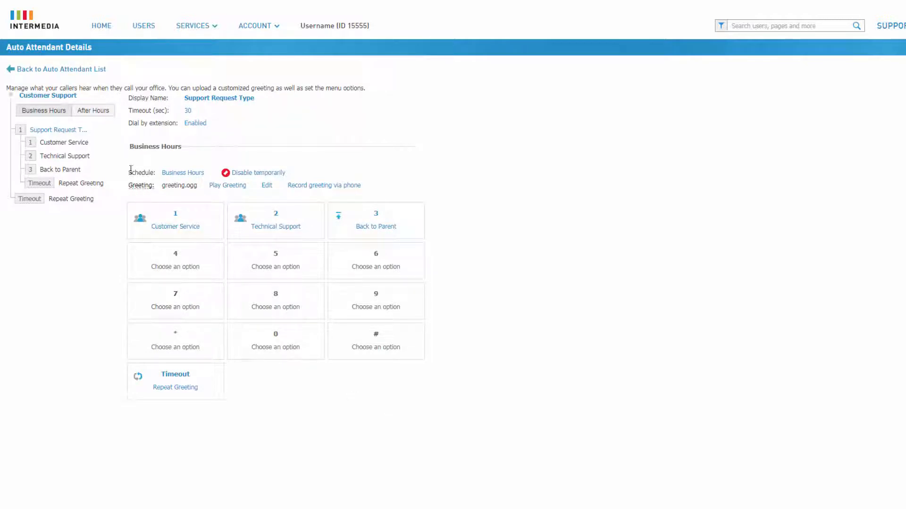
- Return to the main Customer Support menu and examine the actions available for phone key 2 without saving
{"action": "left_click", "coordinate": [71, 96]}
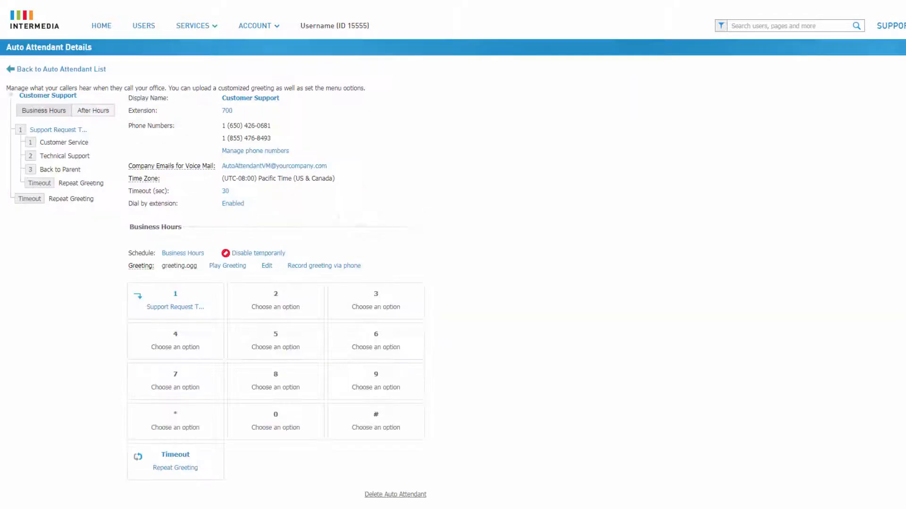
{"action": "left_click", "coordinate": [300, 310]}
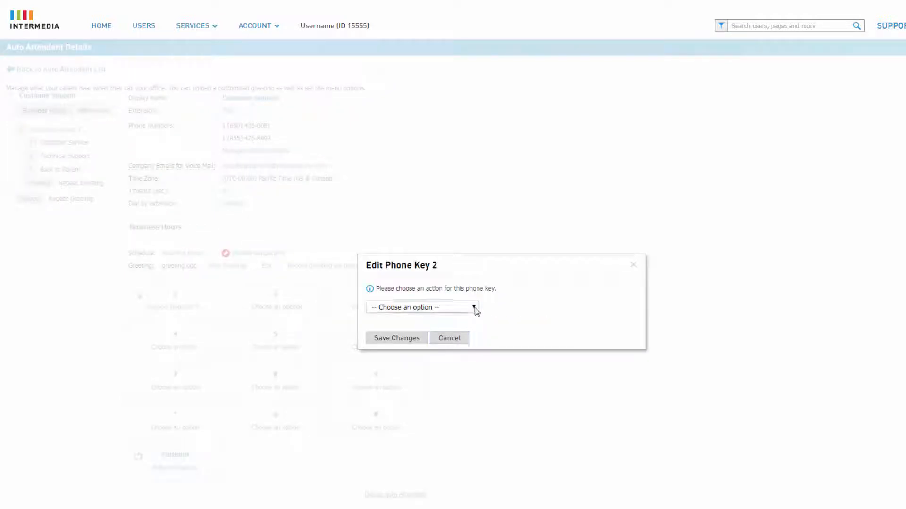
{"action": "left_click", "coordinate": [474, 309]}
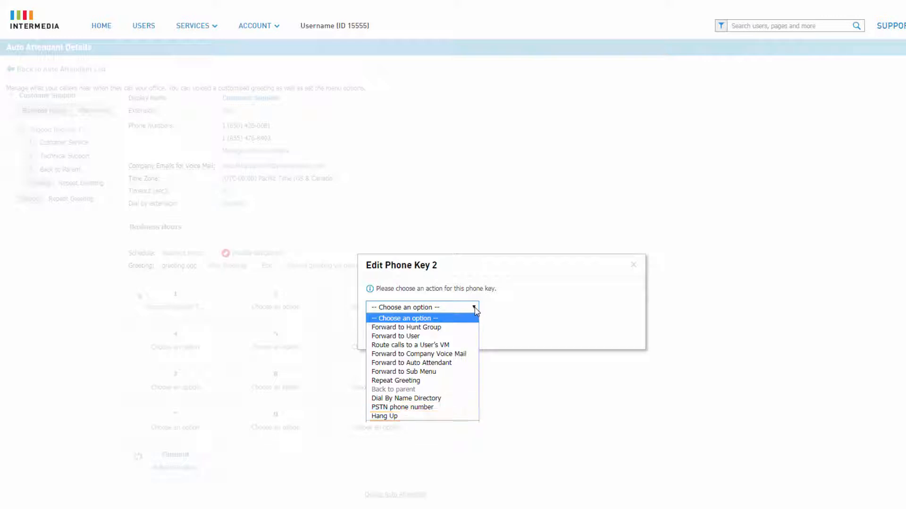
{"action": "left_click", "coordinate": [475, 309]}
{"action": "left_click", "coordinate": [634, 266]}
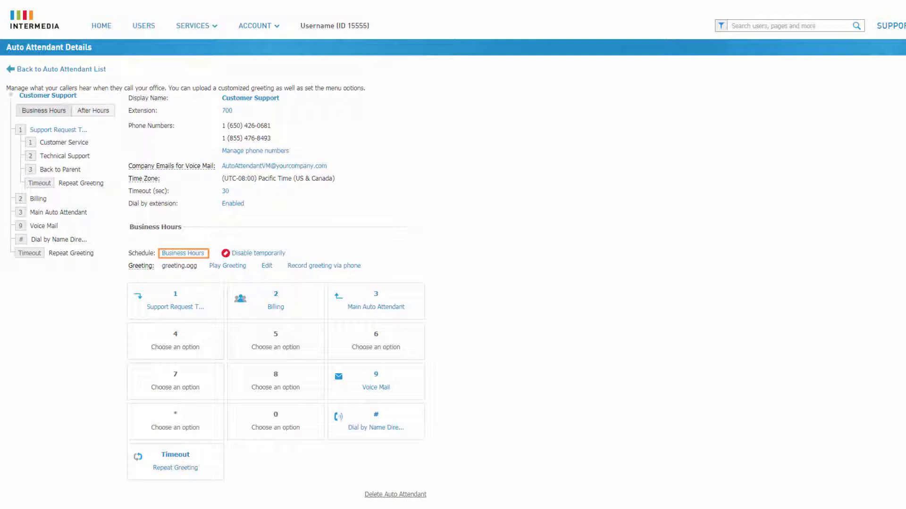
- From the After Hours view, set a custom business hours schedule of Monday to Friday, 09:00 AM to 06:00 PM
{"action": "left_click", "coordinate": [101, 111]}
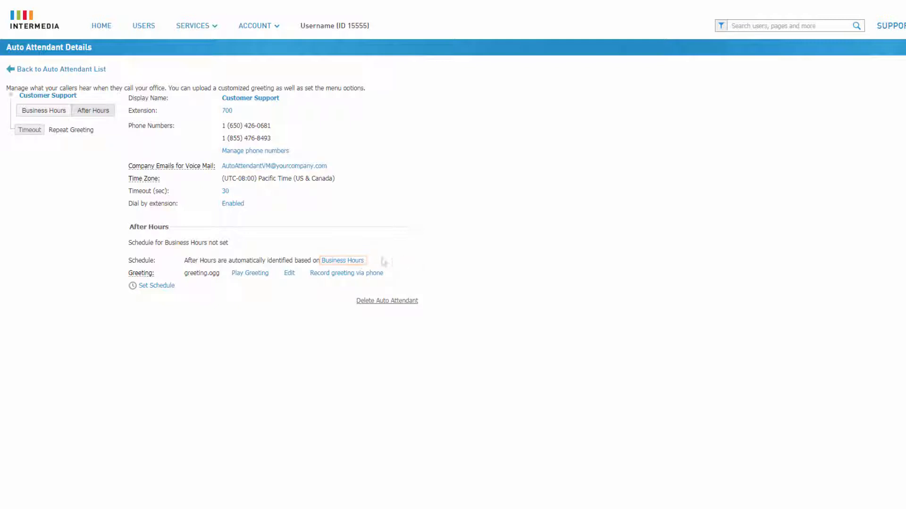
{"action": "left_click", "coordinate": [350, 261]}
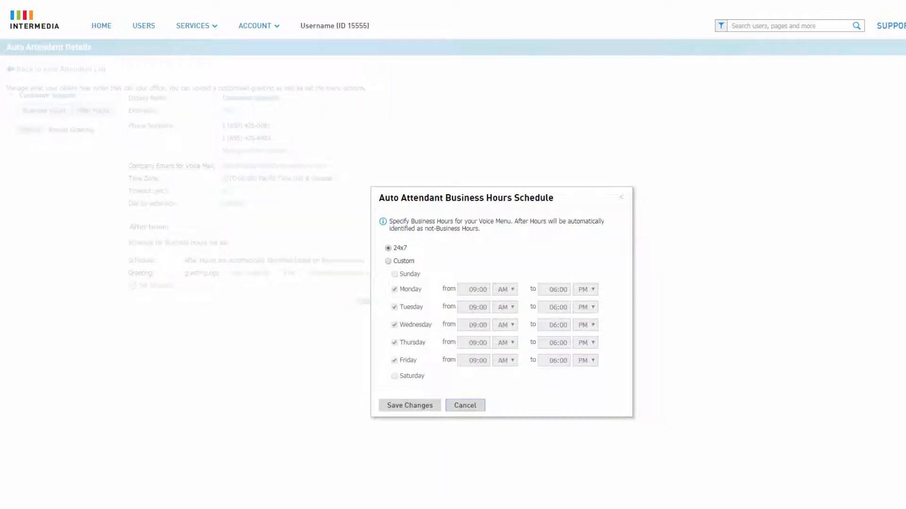
{"action": "left_click", "coordinate": [406, 262]}
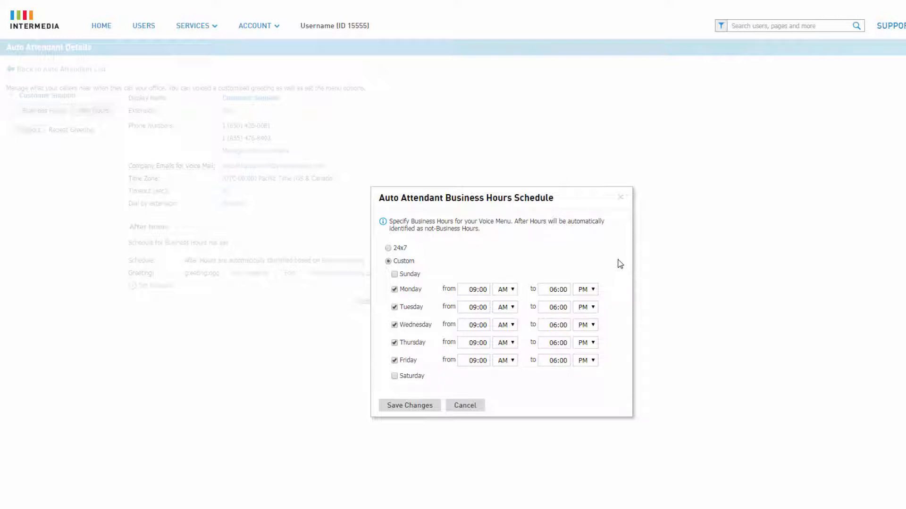
{"action": "left_click", "coordinate": [410, 406]}
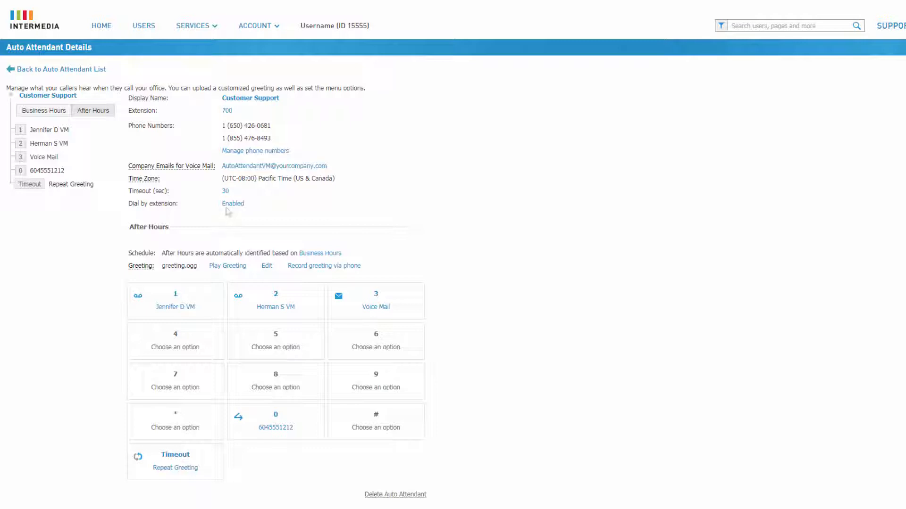
- Switch back to the Business Hours view and return to the auto attendant list
{"action": "left_click", "coordinate": [225, 205]}
{"action": "left_click", "coordinate": [64, 113]}
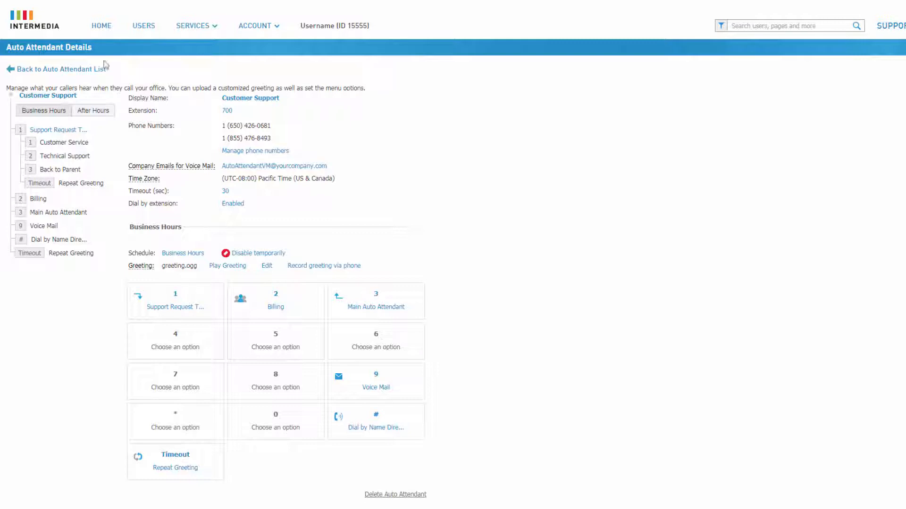
{"action": "left_click", "coordinate": [91, 69]}
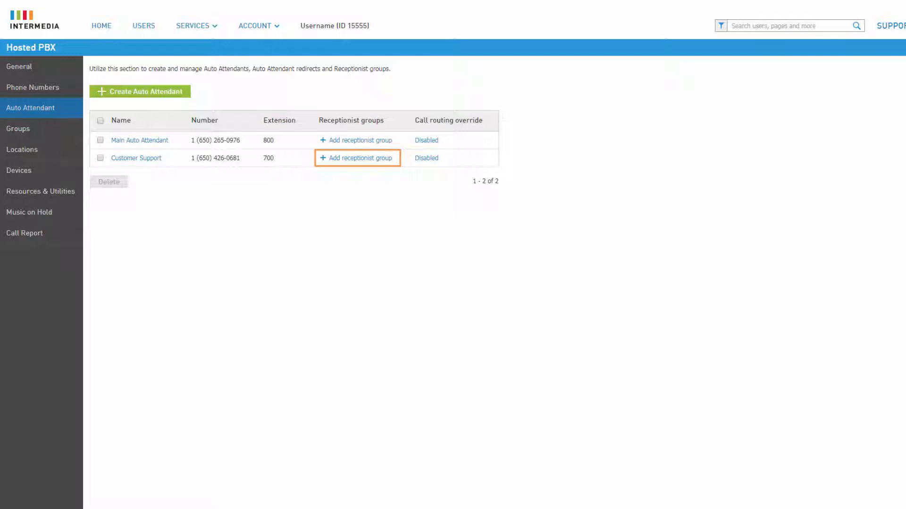
- Start a receptionist group for Customer Support with group name Customer Support Ring First and display name Customer Support Receptionist
{"action": "left_click", "coordinate": [375, 160]}
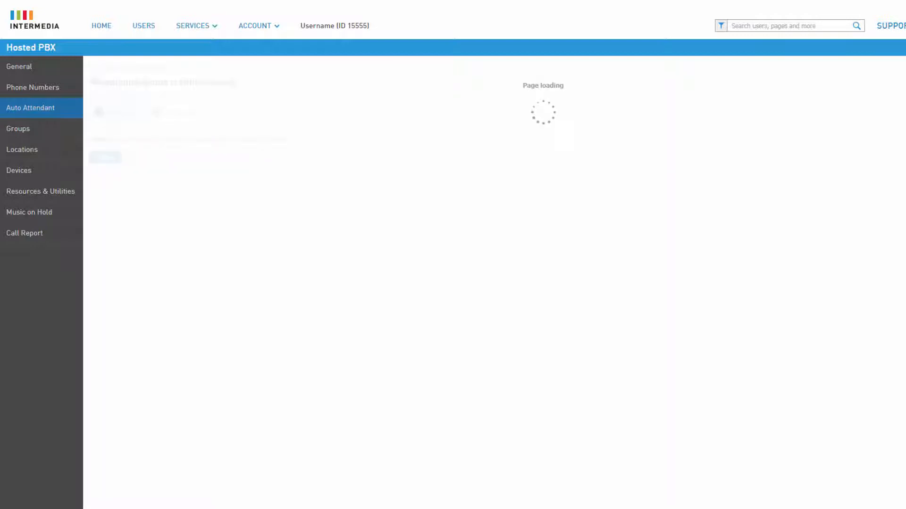
{"action": "left_click", "coordinate": [272, 157]}
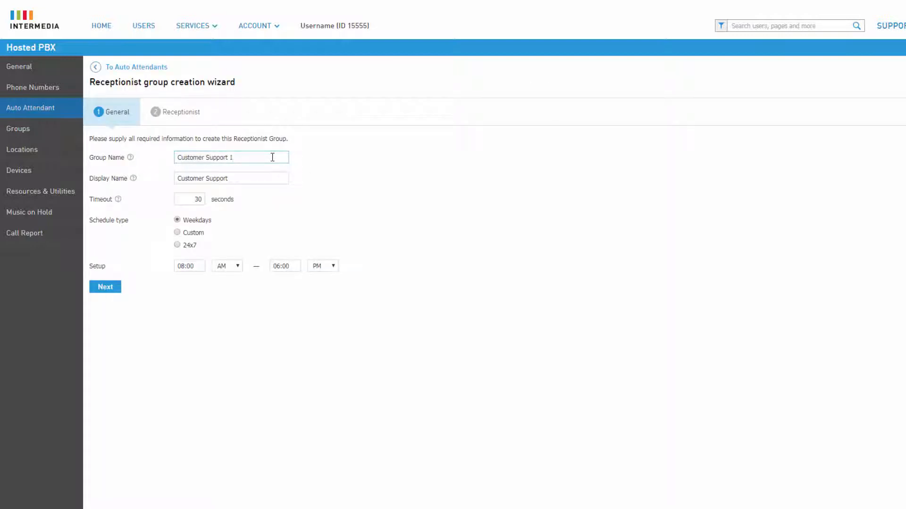
{"action": "type", "text": "Ring First"}
{"action": "left_click", "coordinate": [265, 178]}
{"action": "type", "text": "Receptionist"}
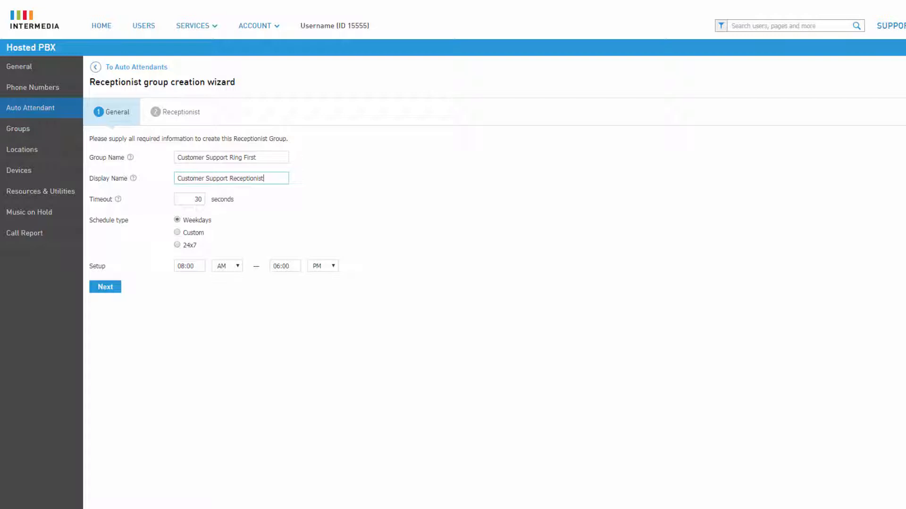
{"action": "key", "text": "Tab"}
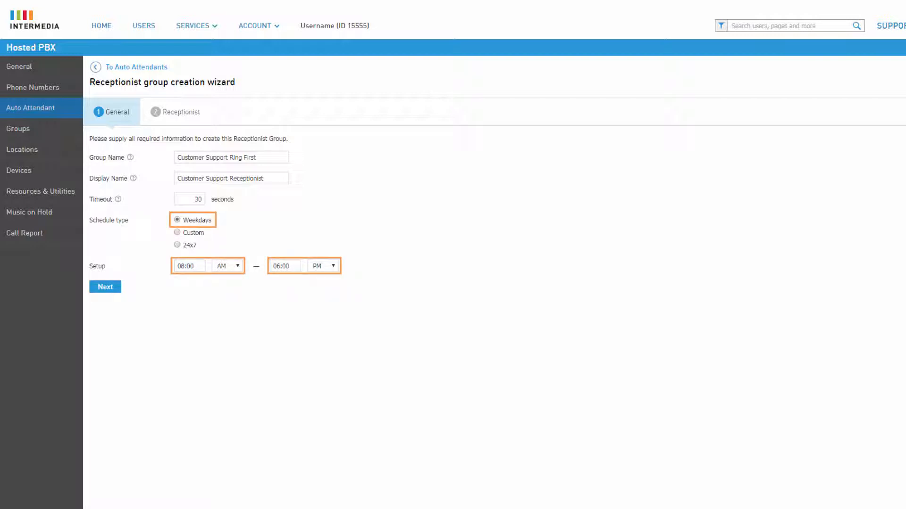
- Preview the Custom and 24x7 schedule types for the group, and set it back to Weekdays
{"action": "left_click", "coordinate": [196, 235]}
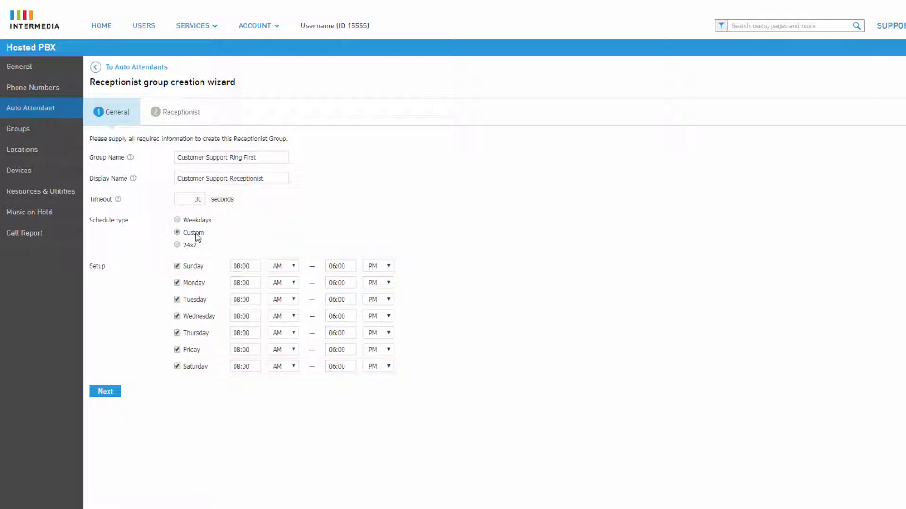
{"action": "left_click", "coordinate": [192, 247]}
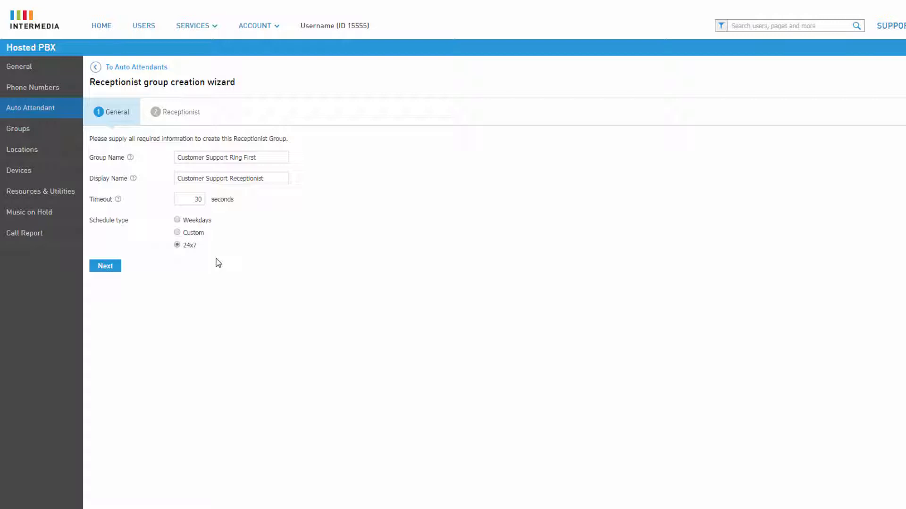
{"action": "left_click", "coordinate": [209, 222]}
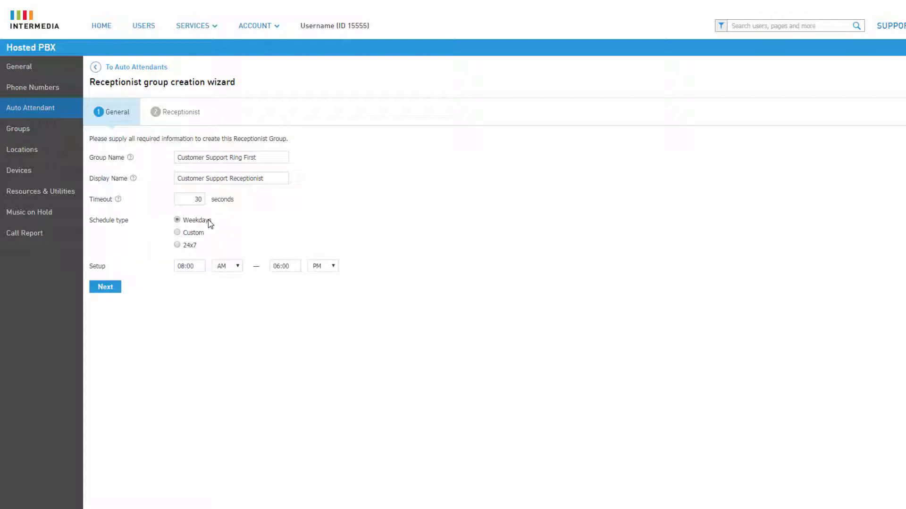
- Add the users at extensions 102 and 101 as receptionists and create the Customer Support Ring First group
{"action": "left_click", "coordinate": [118, 290]}
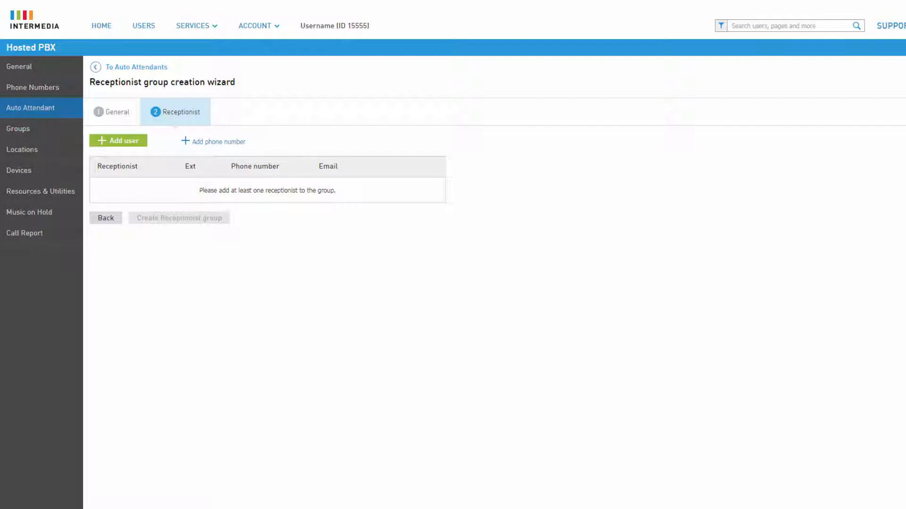
{"action": "left_click", "coordinate": [136, 144]}
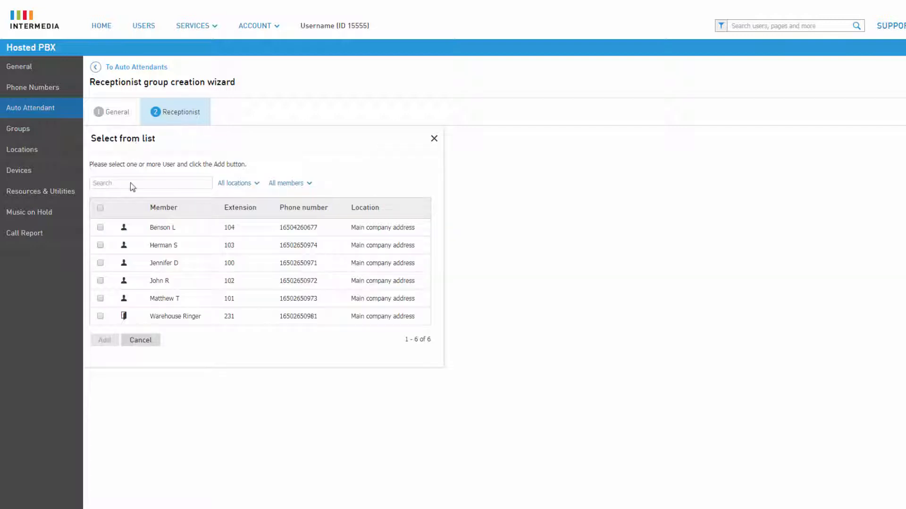
{"action": "left_click", "coordinate": [100, 280]}
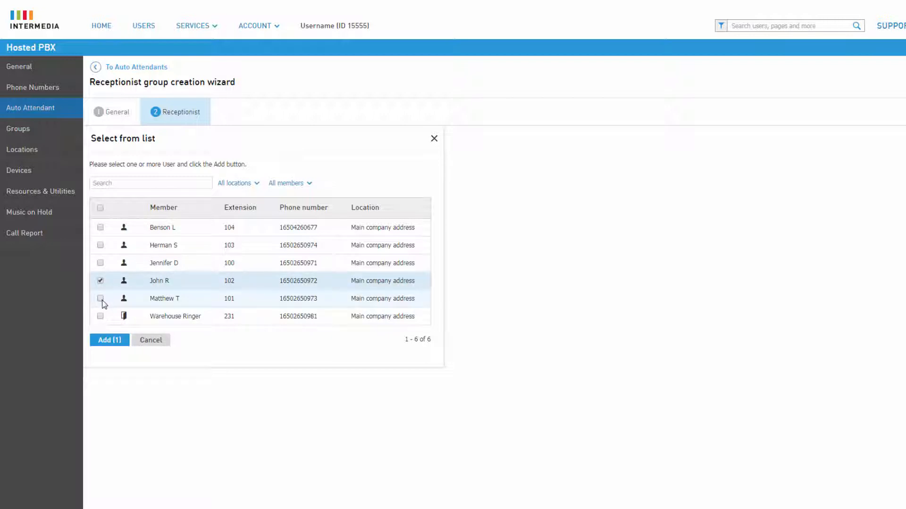
{"action": "left_click", "coordinate": [110, 341]}
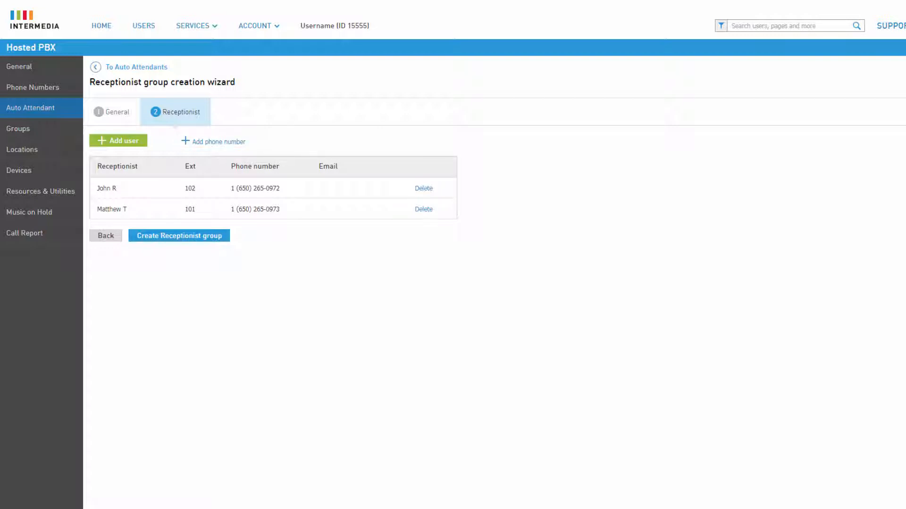
{"action": "left_click", "coordinate": [168, 235]}
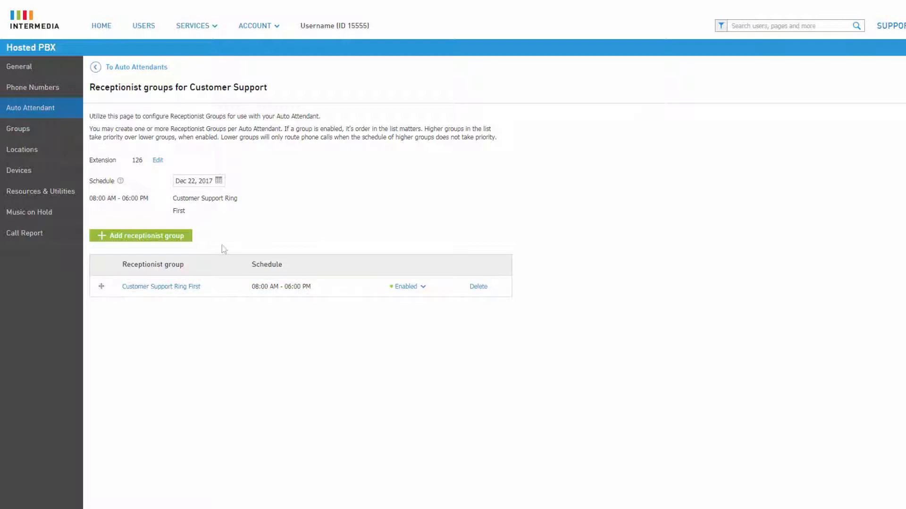
- Start another receptionist group with group name Customer Support Lunch and display name Customer Support Receptionist Lunch
{"action": "left_click", "coordinate": [183, 240]}
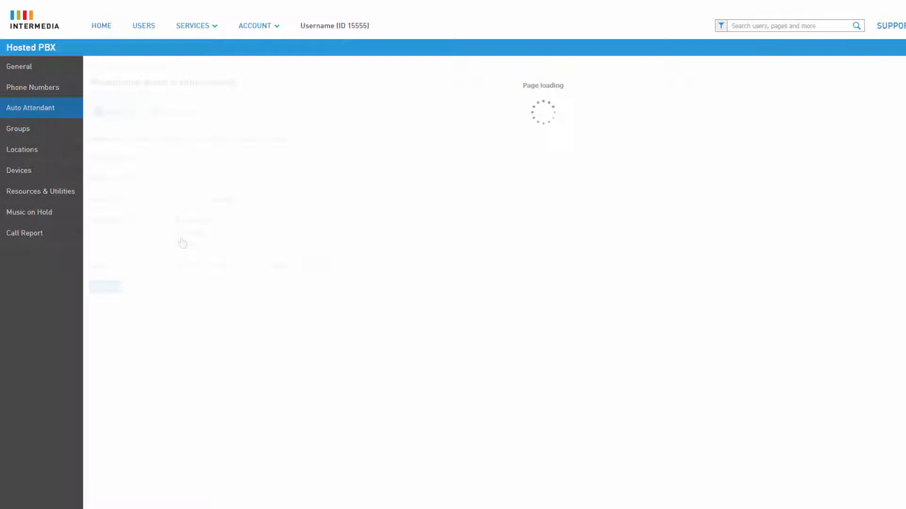
{"action": "left_click", "coordinate": [260, 157]}
{"action": "key", "text": "BackSpace"}
{"action": "type", "text": "Lunch"}
{"action": "left_click", "coordinate": [285, 179]}
{"action": "type", "text": "Receptionist Lunch"}
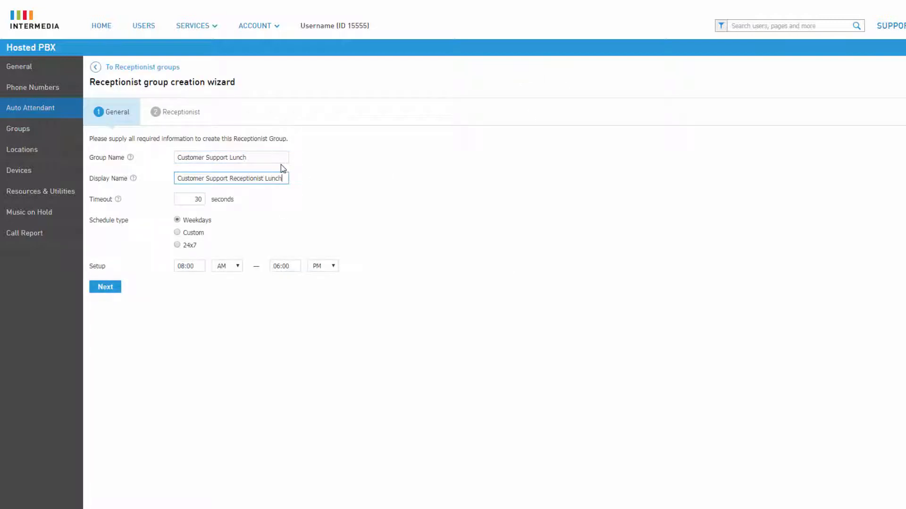
- Set the lunch group's weekday schedule to 11:00 AM to 12:00 PM and proceed to the receptionist selection
{"action": "double_click", "coordinate": [201, 266]}
{"action": "type", "text": "11:00"}
{"action": "key", "text": "Tab"}
{"action": "key", "text": "Tab"}
{"action": "type", "text": "12:00"}
{"action": "left_click", "coordinate": [115, 289]}
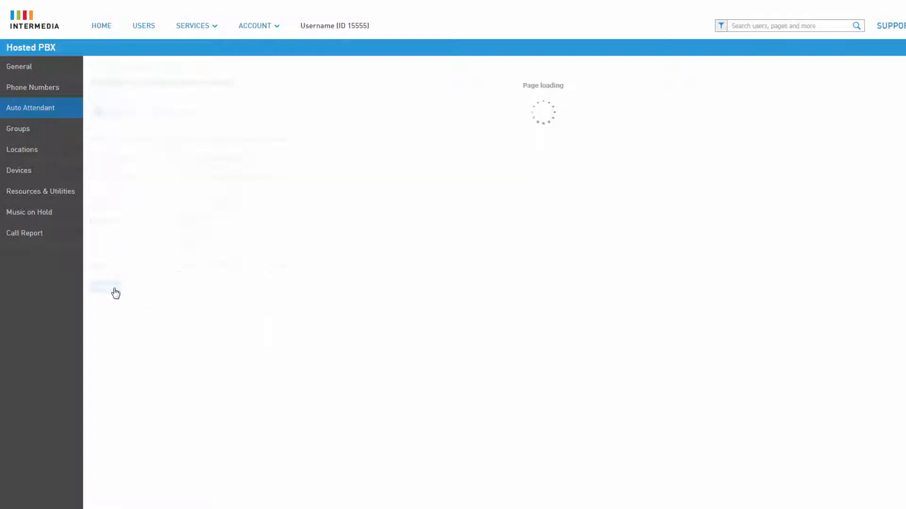
- Add the user at extension 104 as receptionist and create the Customer Support Lunch group
{"action": "left_click", "coordinate": [134, 145]}
{"action": "left_click", "coordinate": [100, 227]}
{"action": "left_click", "coordinate": [105, 340]}
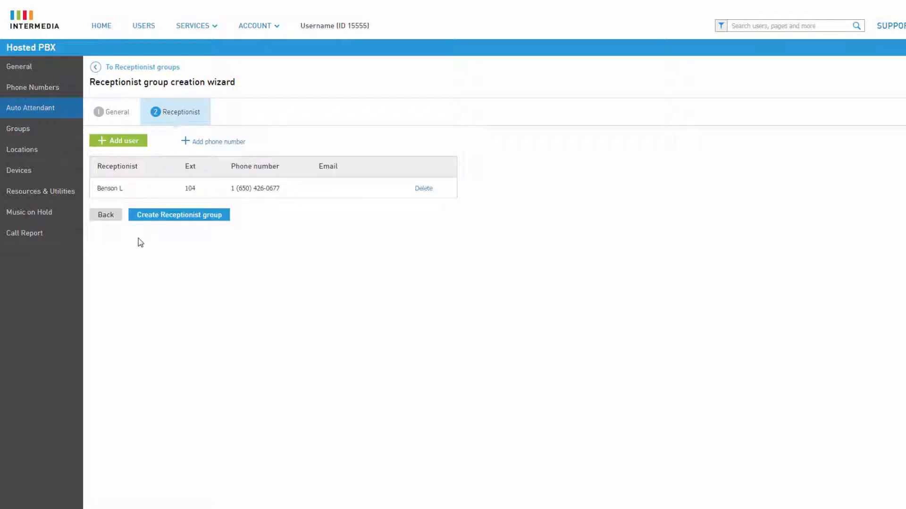
{"action": "left_click", "coordinate": [145, 216]}
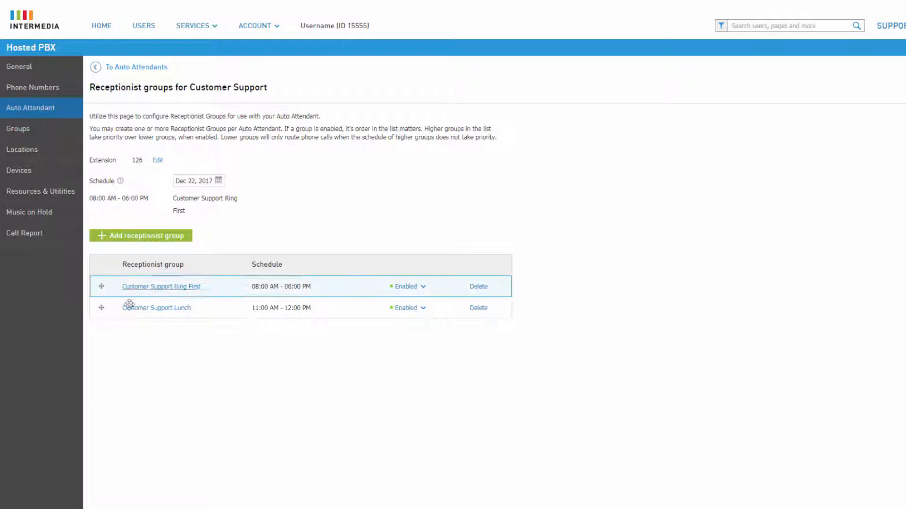
- Move the Customer Support Lunch receptionist group above Customer Support Ring First in the priority order
{"action": "left_click_drag", "start_coordinate": [206, 310], "coordinate": [211, 286]}
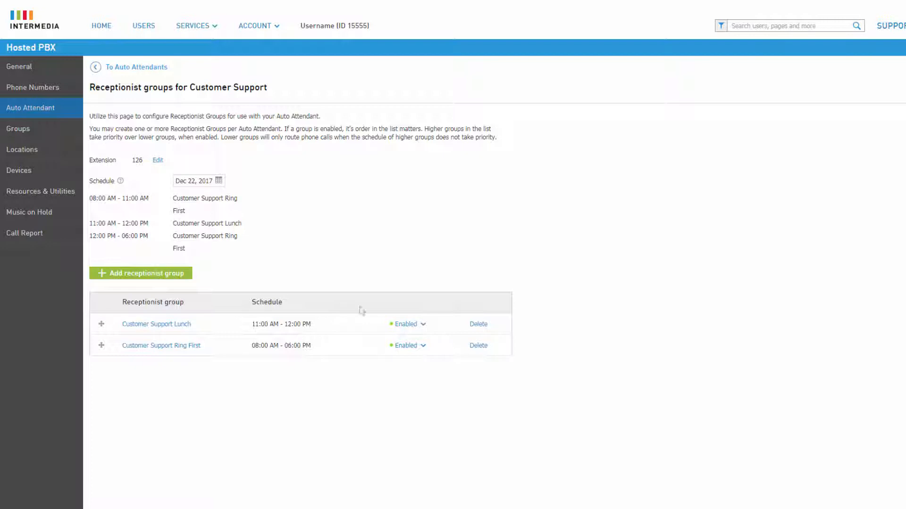
- Disable the Customer Support Lunch receptionist group and enable it again
{"action": "left_click", "coordinate": [399, 326]}
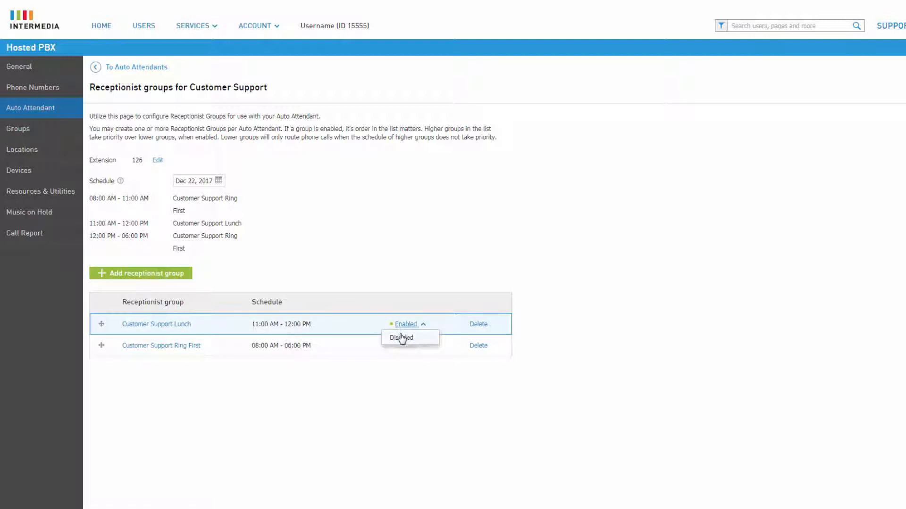
{"action": "left_click", "coordinate": [404, 339]}
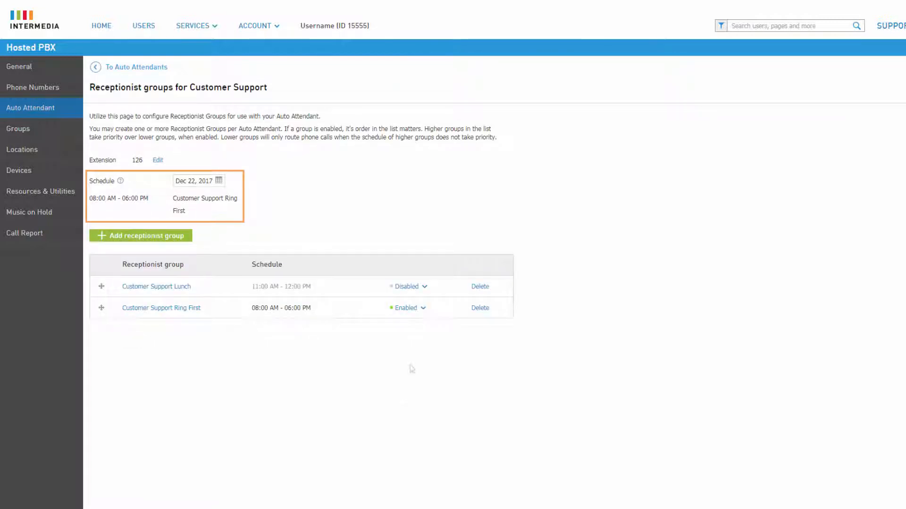
{"action": "left_click", "coordinate": [414, 292]}
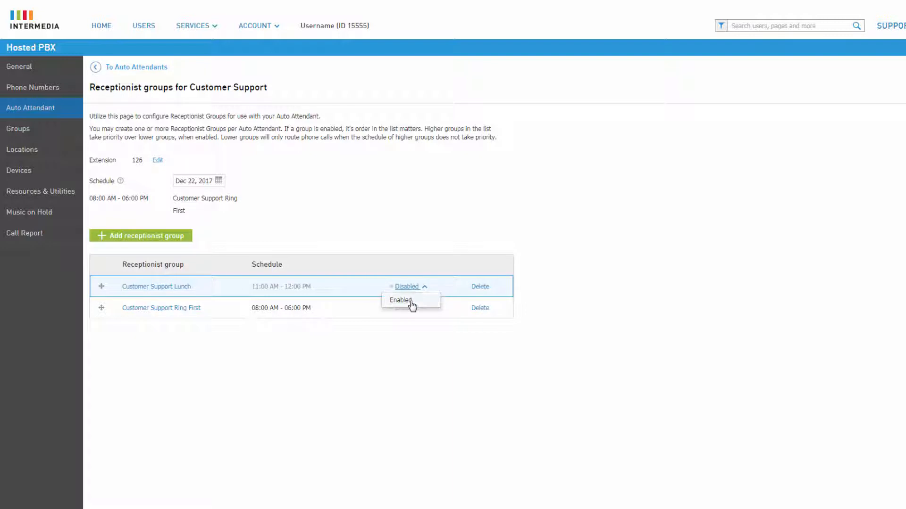
{"action": "left_click", "coordinate": [409, 305]}
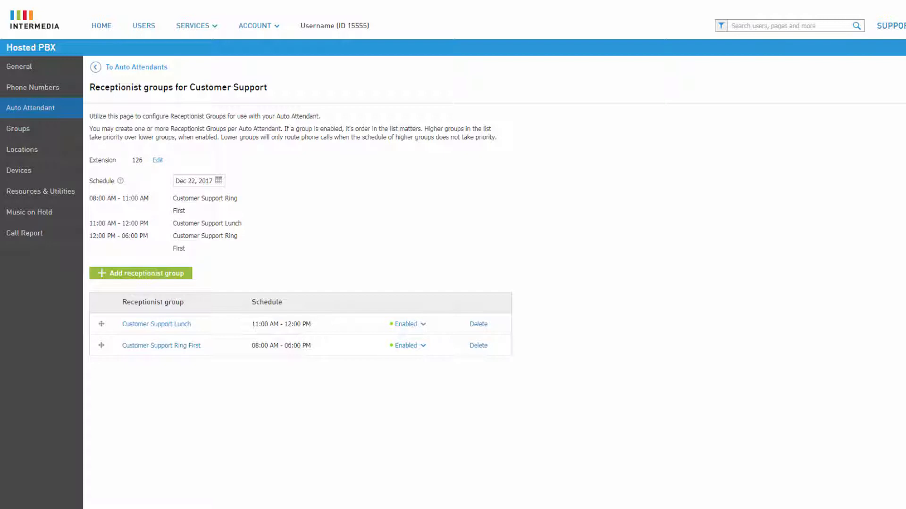
- Return to the auto attendants list and enable Customer Support's call routing override to extension 249 (Customer Service), saving the changes
{"action": "left_click", "coordinate": [144, 69]}
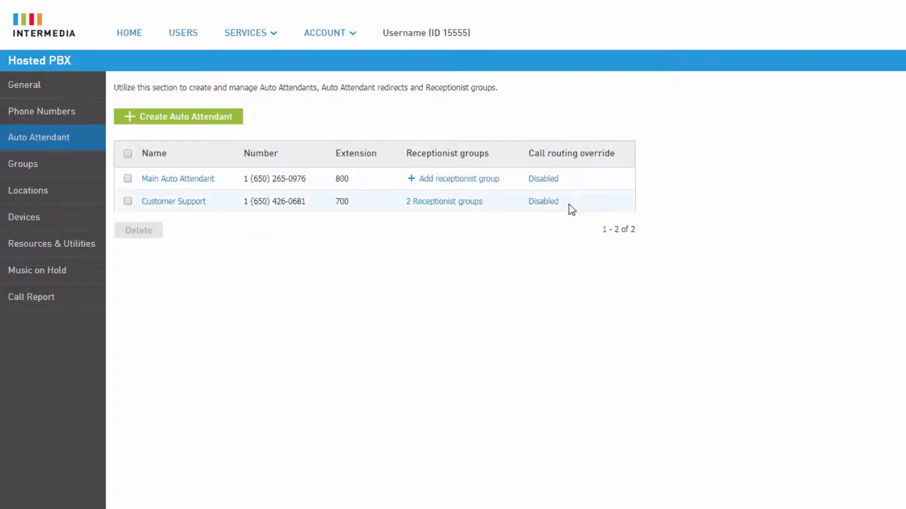
{"action": "left_click", "coordinate": [543, 202]}
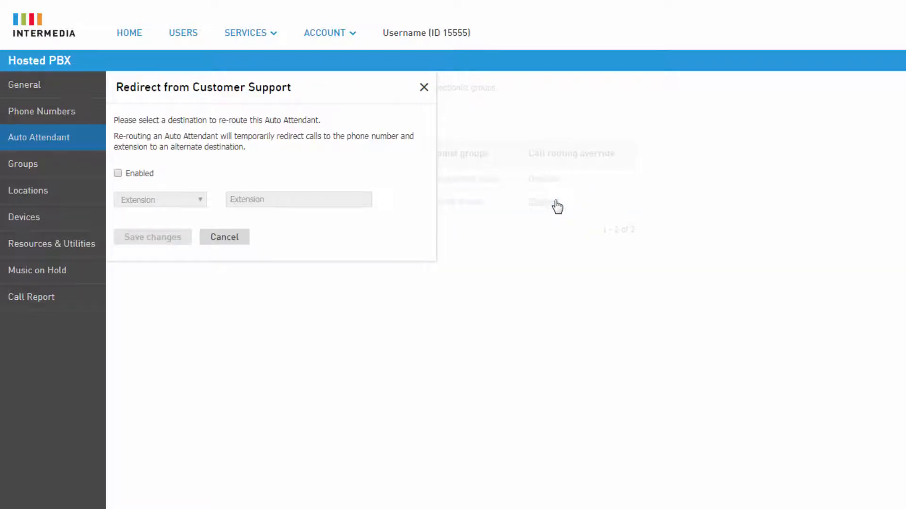
{"action": "left_click", "coordinate": [151, 177]}
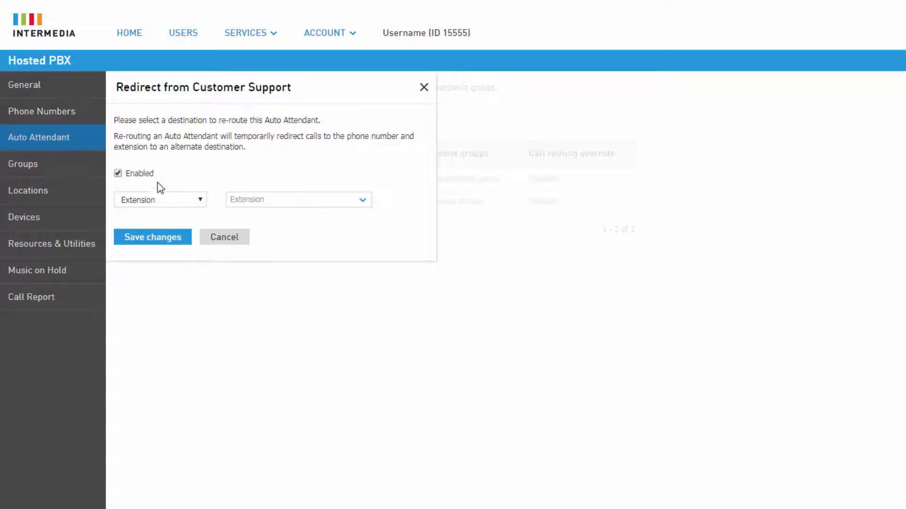
{"action": "left_click", "coordinate": [177, 200]}
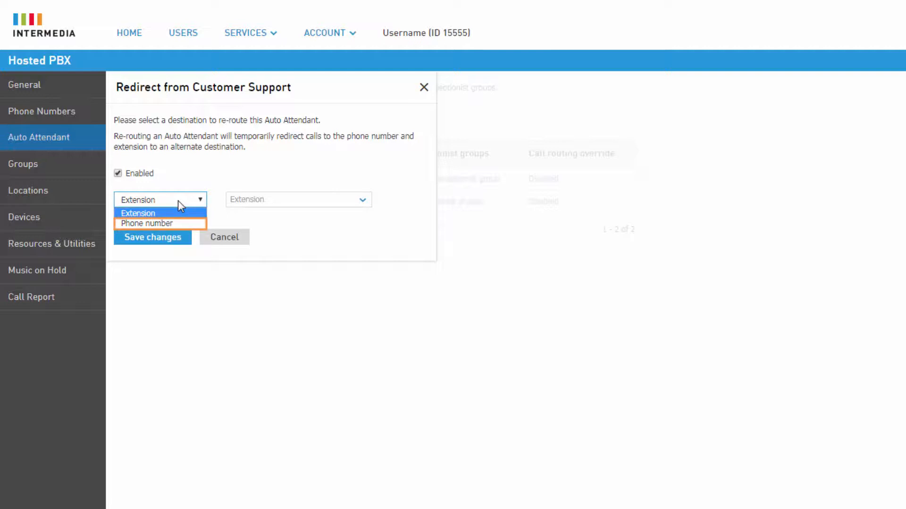
{"action": "left_click", "coordinate": [177, 200]}
{"action": "left_click", "coordinate": [335, 200]}
{"action": "left_click_drag", "start_coordinate": [368, 234], "coordinate": [361, 297]}
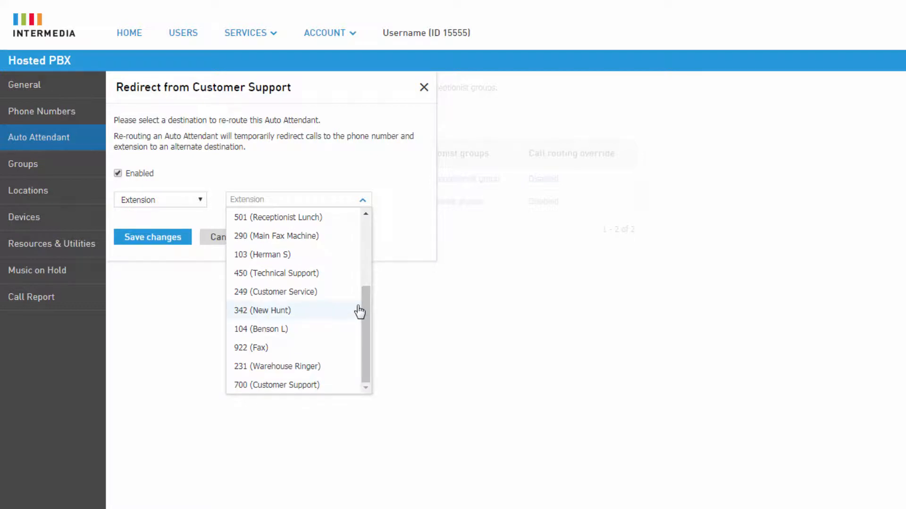
{"action": "left_click", "coordinate": [351, 292]}
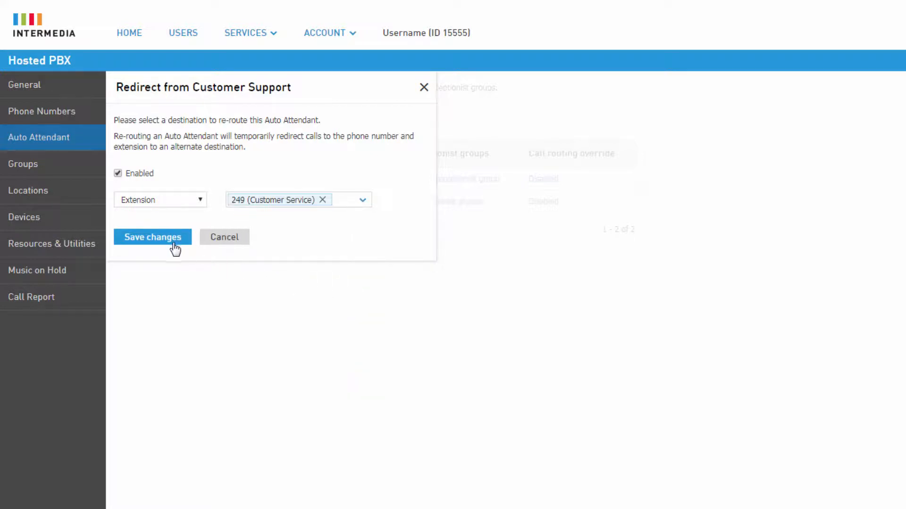
{"action": "left_click", "coordinate": [152, 237]}
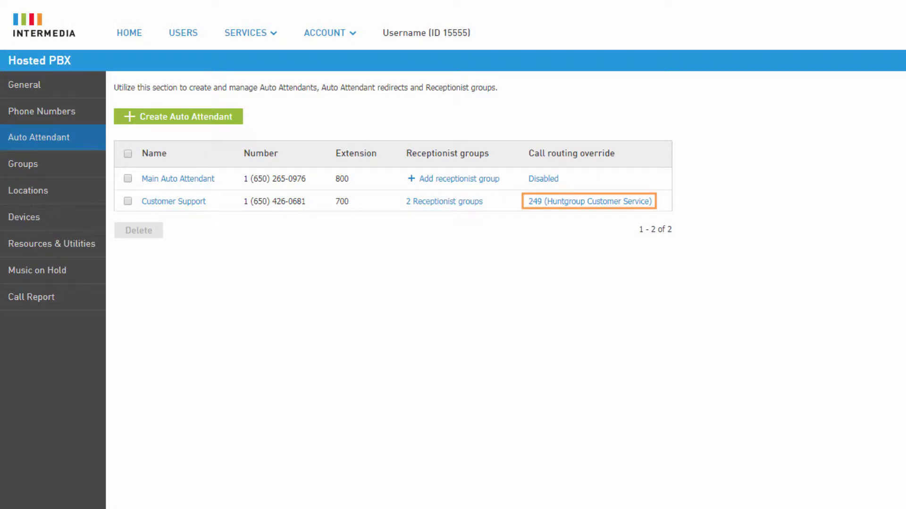
- Disable the call routing override of the Customer Support auto attendant and save the changes
{"action": "left_click", "coordinate": [569, 207]}
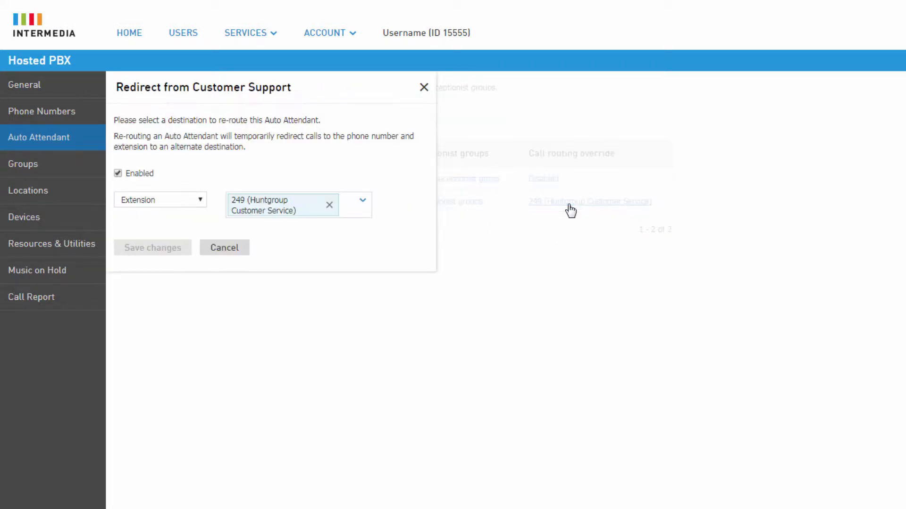
{"action": "left_click", "coordinate": [150, 174]}
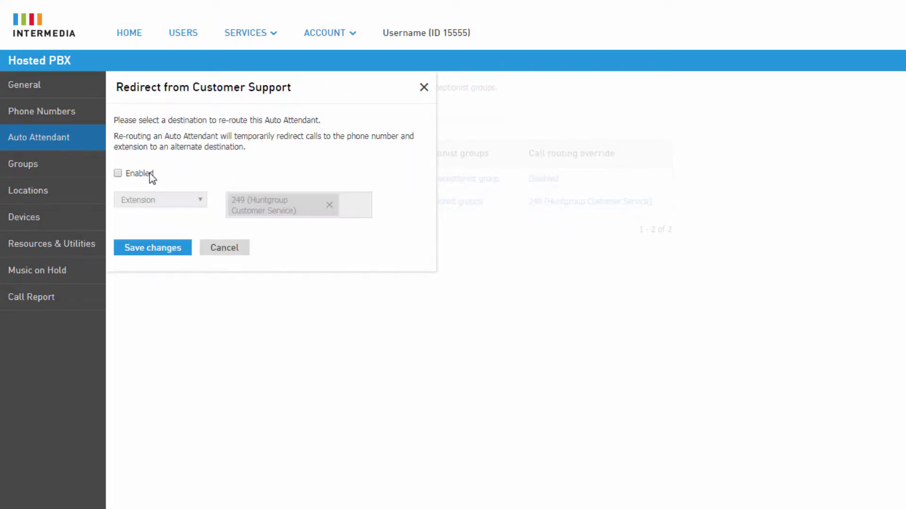
{"action": "left_click", "coordinate": [150, 250]}
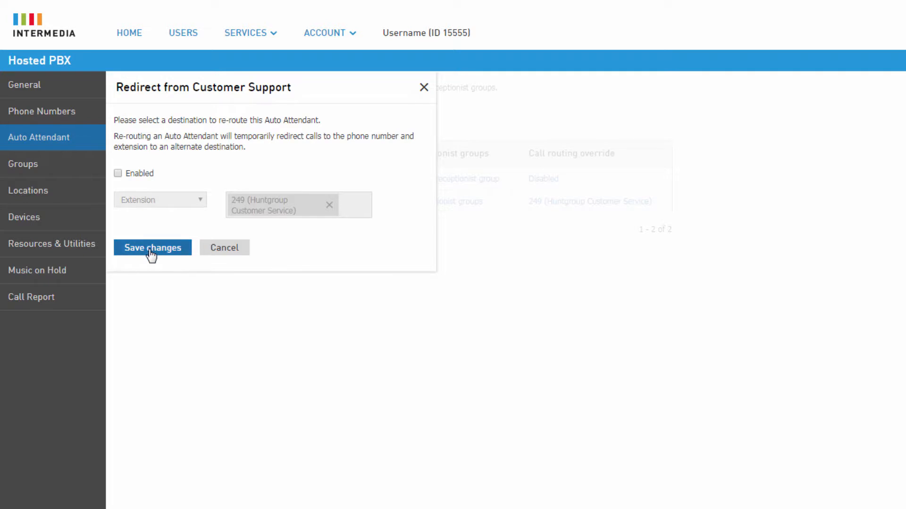